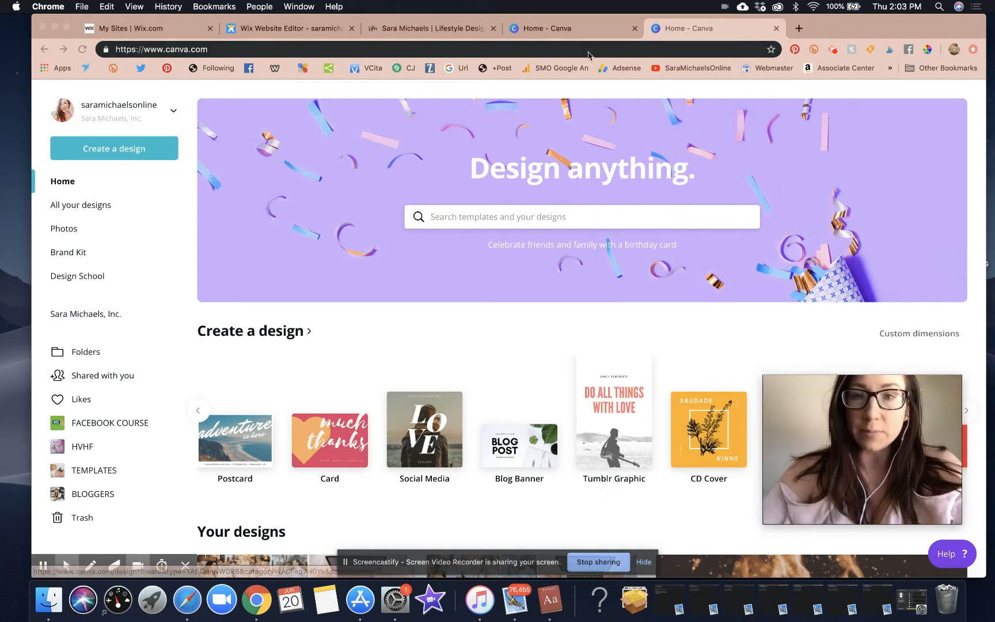
pyautogui.click(799, 29)
pyautogui.write('www.facebooik.com')
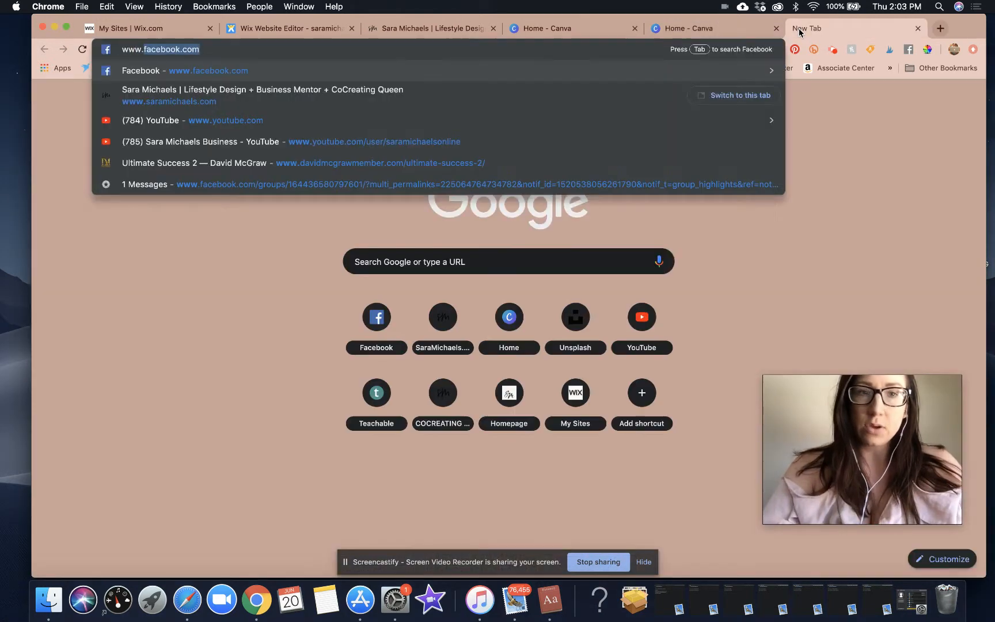
pyautogui.press('BackSpace')
pyautogui.press('BackSpace')
pyautogui.press('BackSpace')
pyautogui.press('BackSpace')
pyautogui.press('BackSpace')
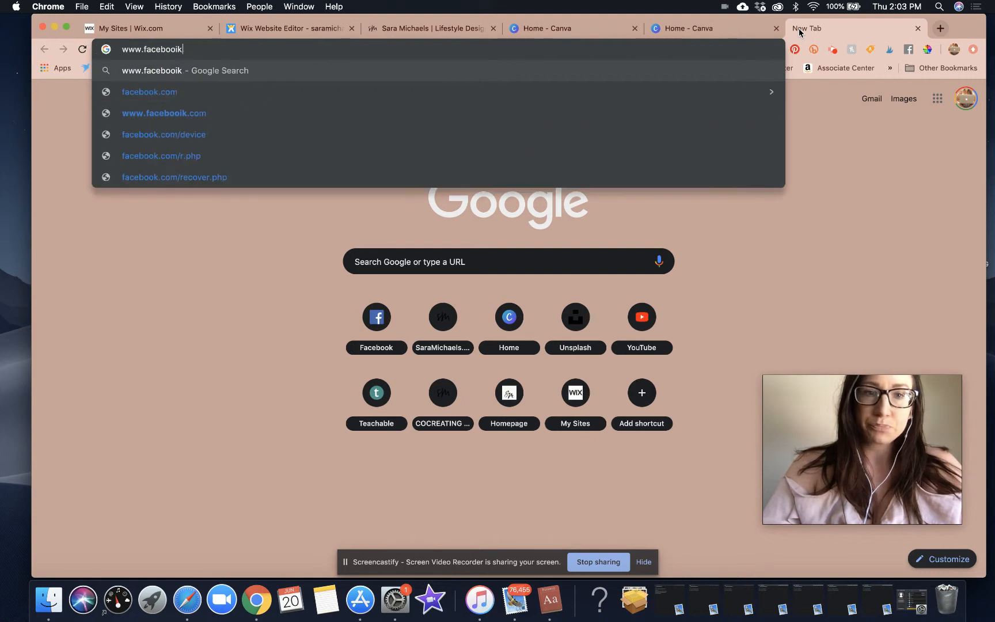
pyautogui.write('k.com')
pyautogui.press('Return')
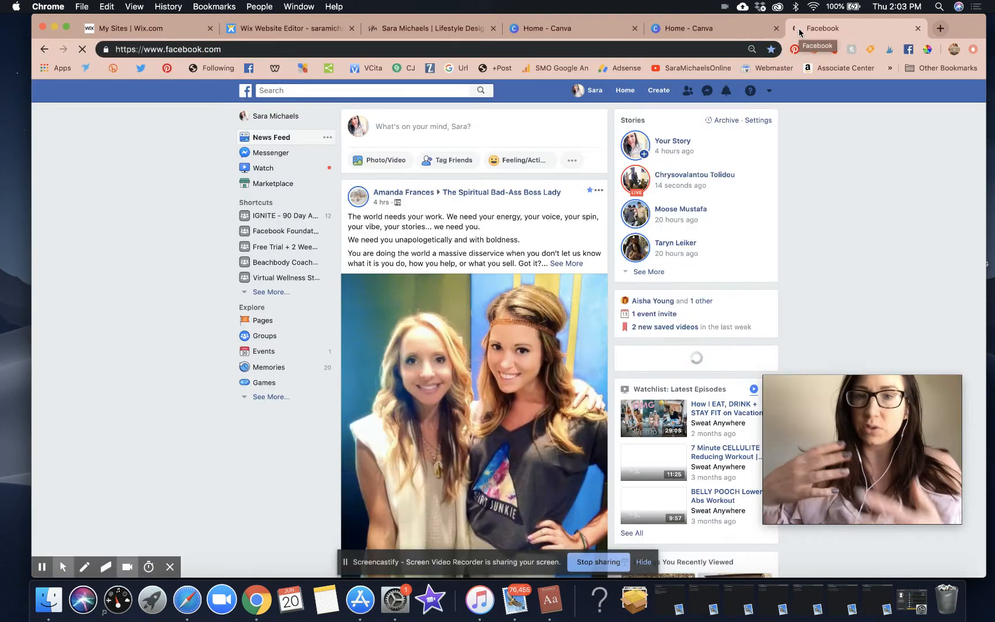
# Search Facebook for "co-creating", open the Co-Creating Queens VIP Member Community group and dismiss the reaction notification
pyautogui.click(375, 89)
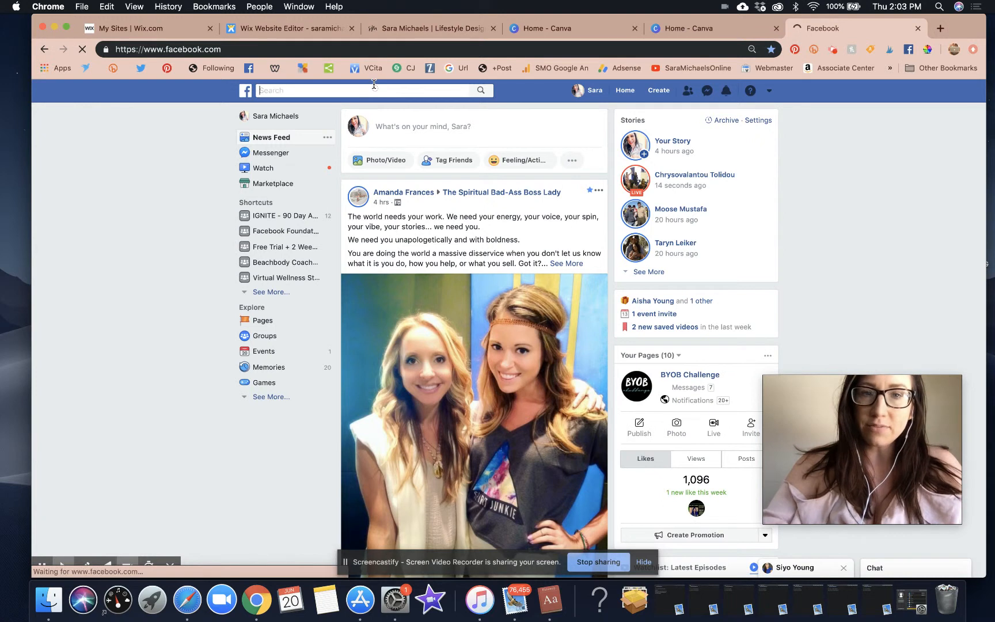
pyautogui.write('co-creating')
pyautogui.press('Return')
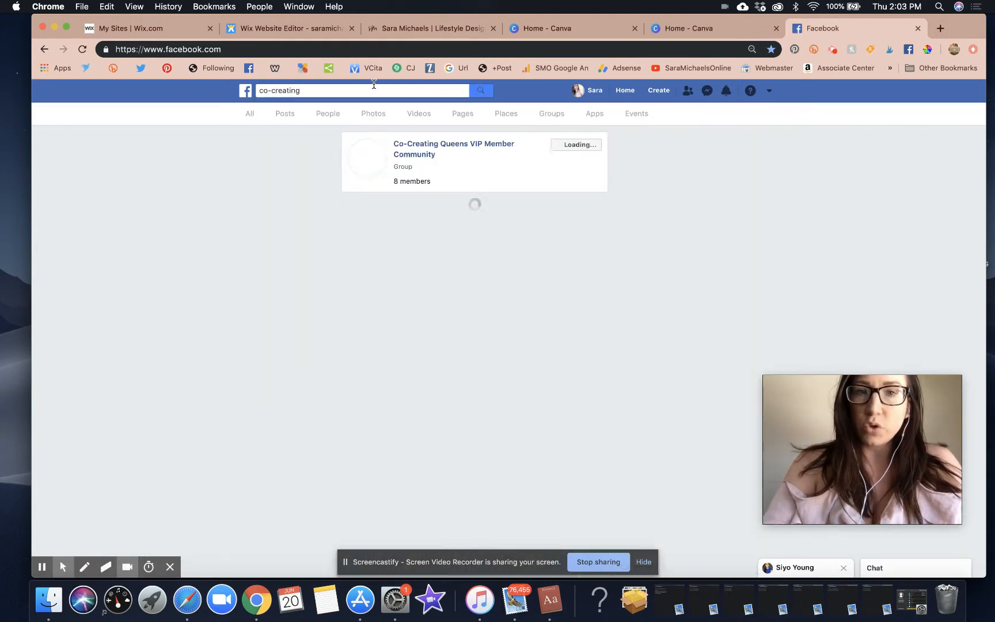
pyautogui.click(426, 143)
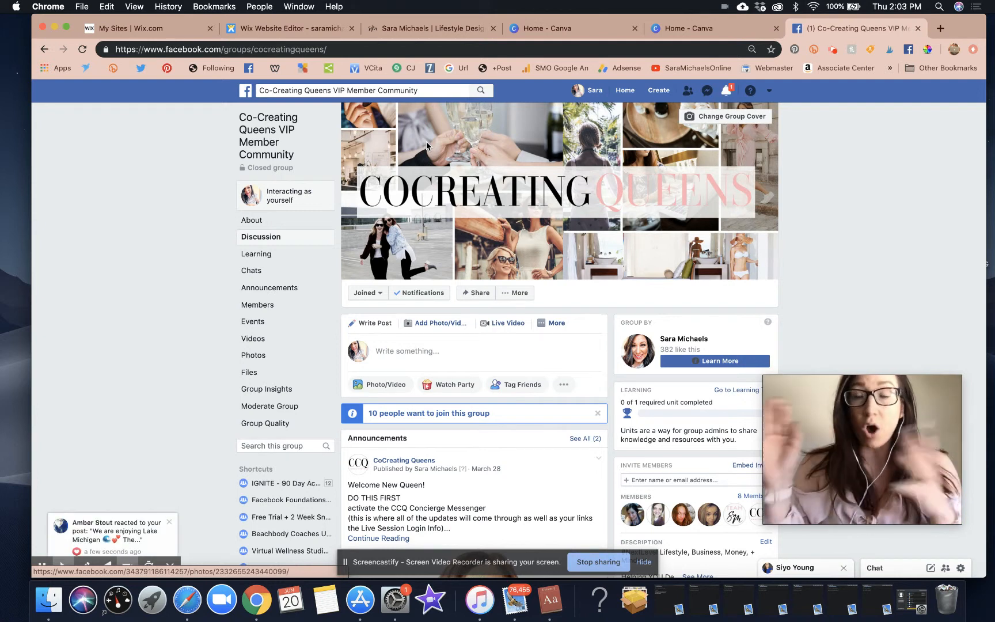
pyautogui.click(170, 523)
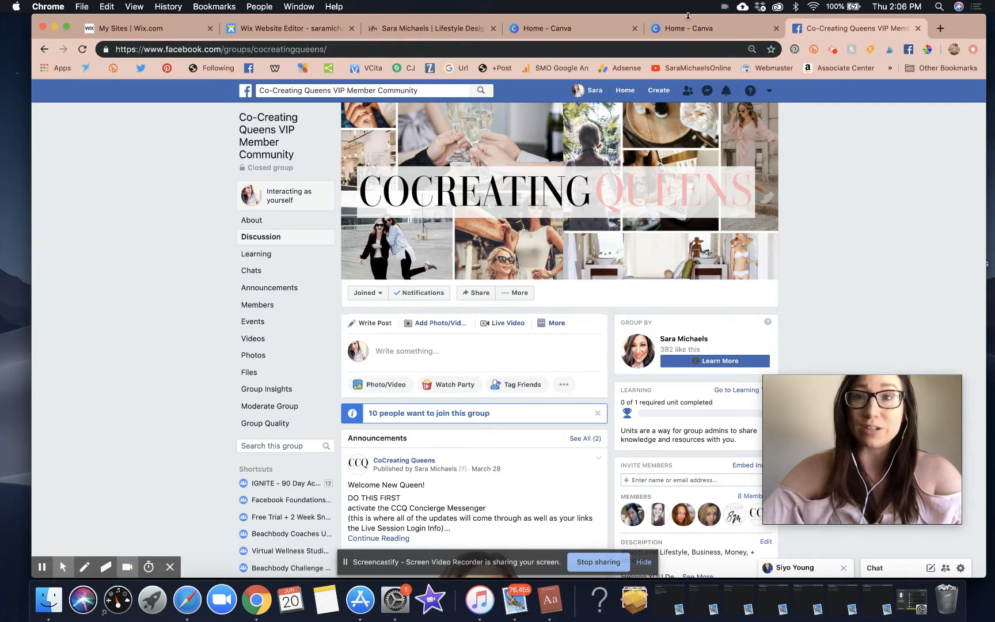
# Switch to the Canva home page and look through the available design types and the existing designs
pyautogui.click(691, 33)
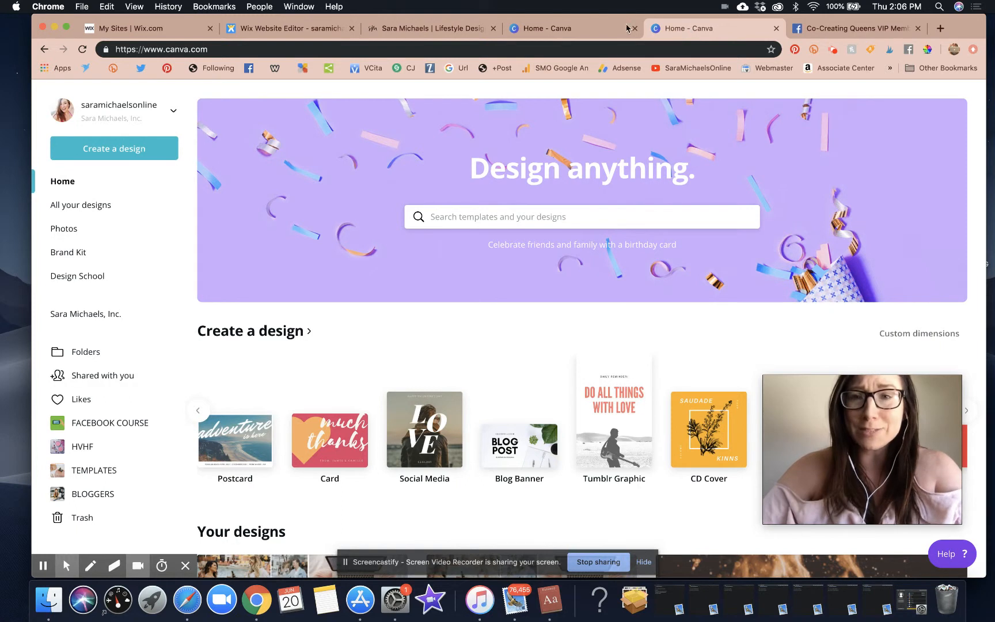
pyautogui.scroll(-5, 671, 180)
pyautogui.scroll(5, 671, 180)
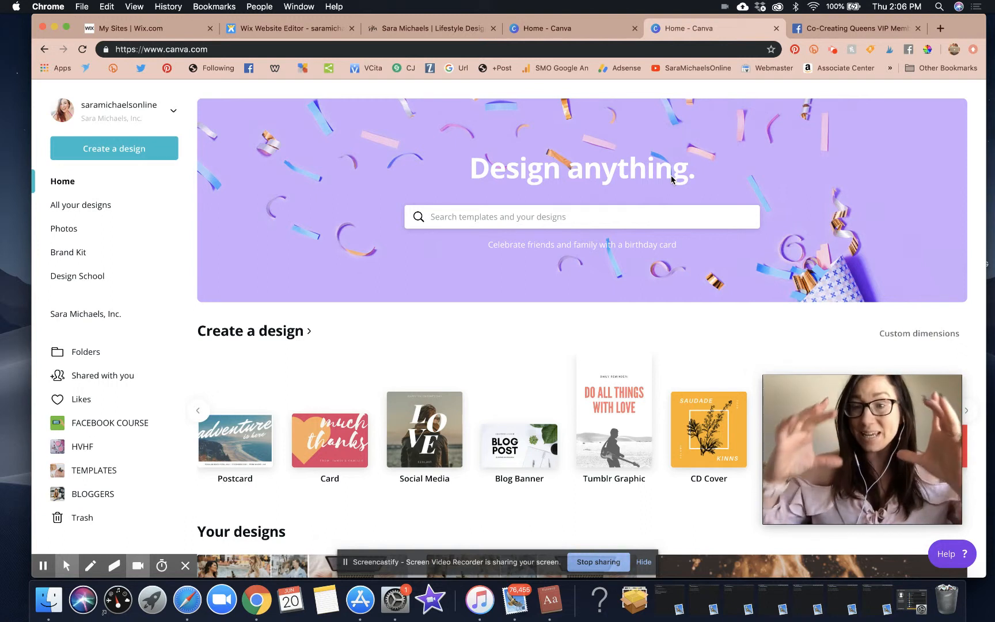
pyautogui.scroll(-5, 670, 179)
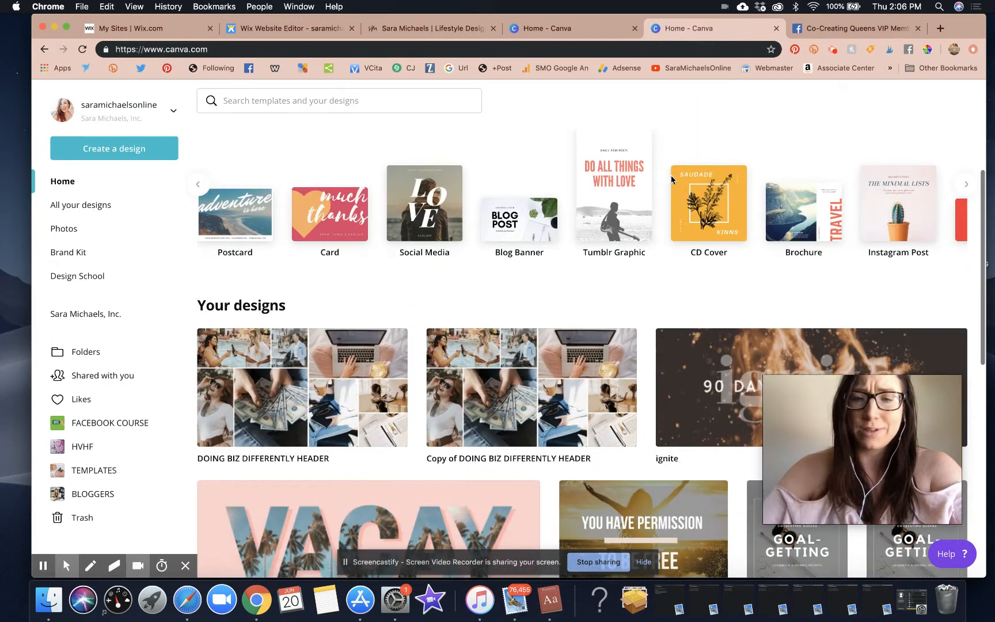
pyautogui.scroll(-3, 621, 239)
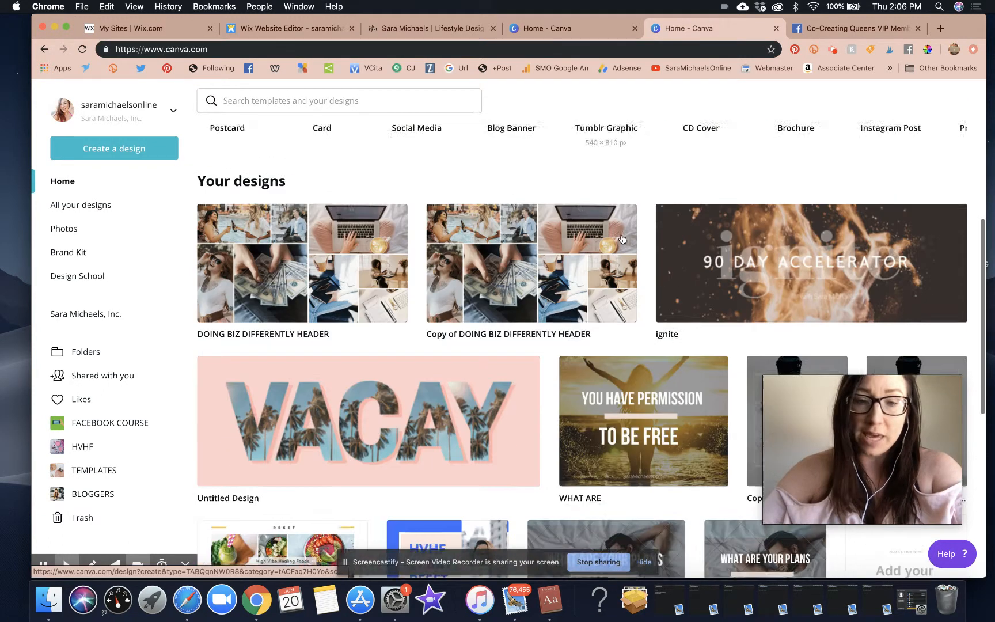
pyautogui.scroll(6, 521, 174)
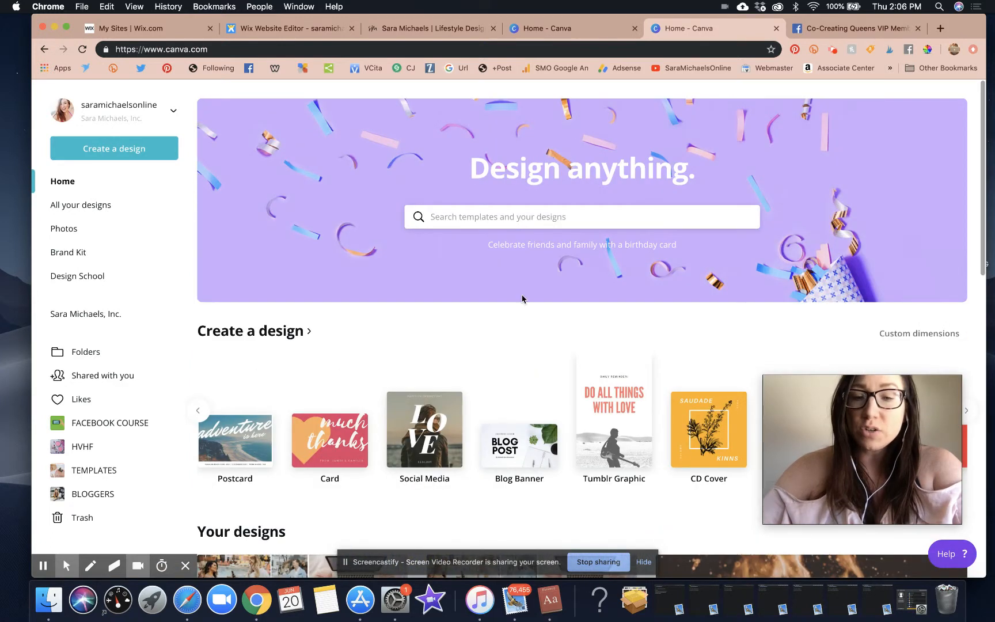
pyautogui.scroll(-3, 524, 299)
pyautogui.click(967, 217)
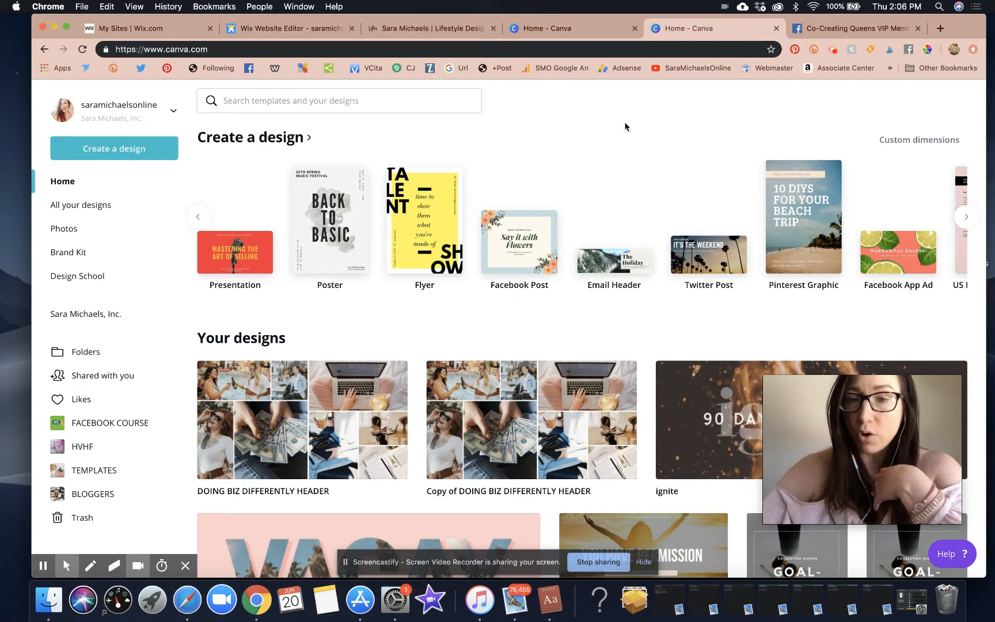
pyautogui.click(966, 217)
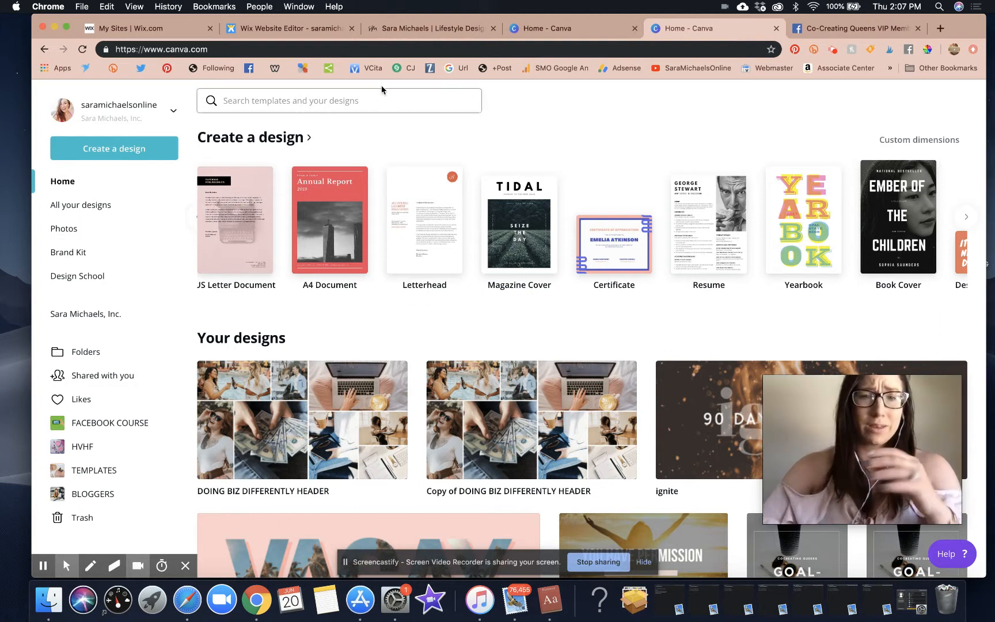
# Search the design types for "cover", create a blank Facebook Cover design and compare it with the group's current cover on Facebook
pyautogui.click(385, 103)
pyautogui.write('cover')
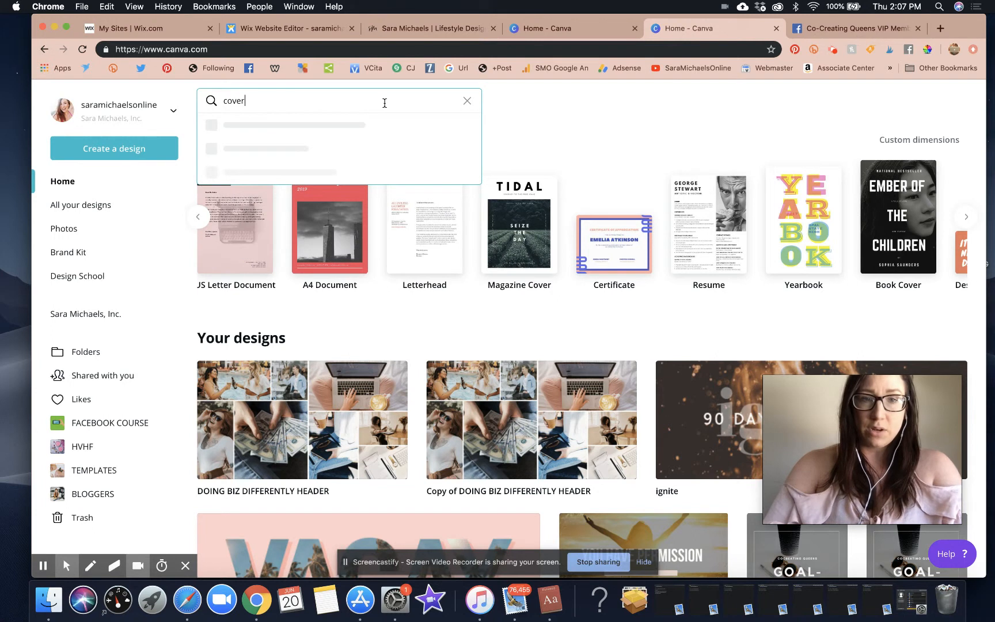
pyautogui.click(290, 195)
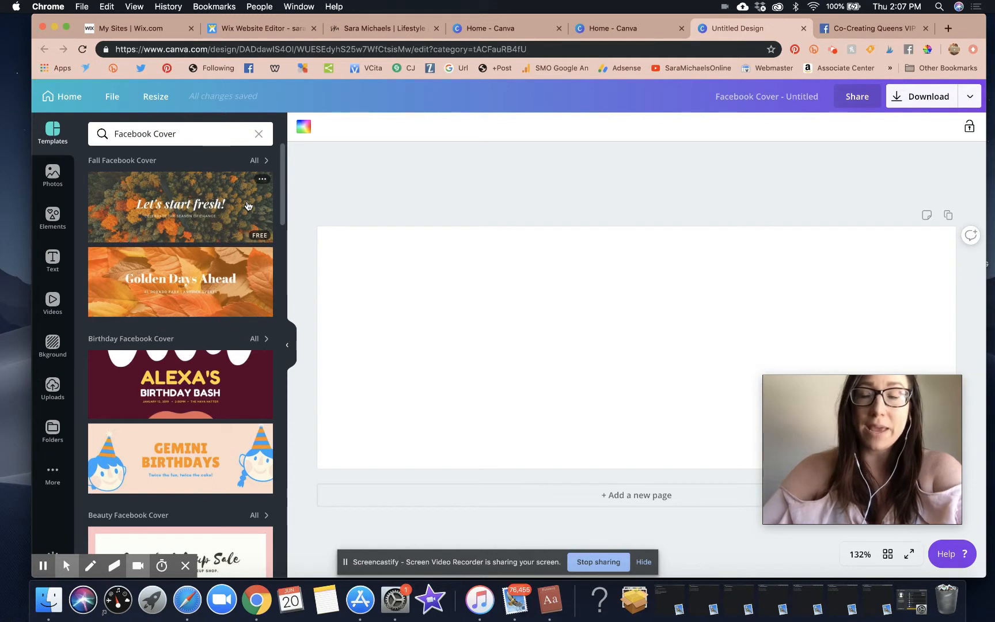
pyautogui.click(870, 29)
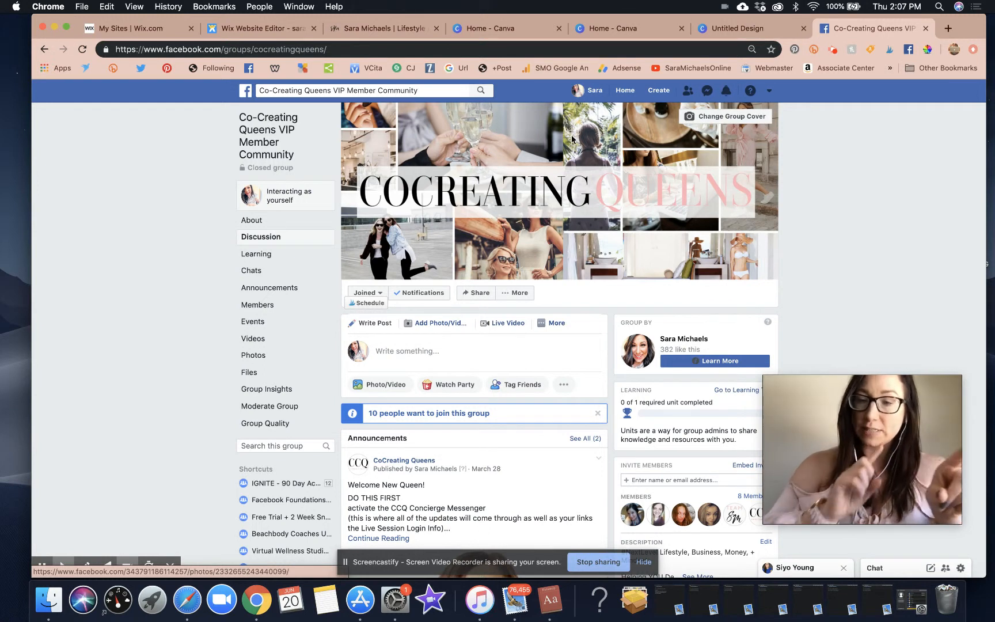
pyautogui.click(743, 28)
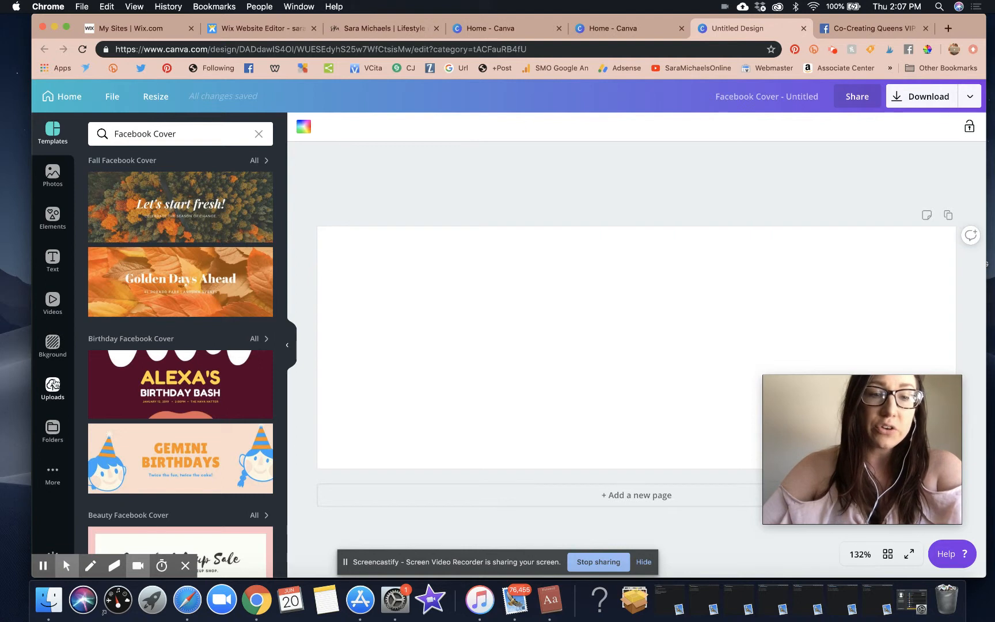
# Browse all the grid elements, try a five-cell collage grid on the blank cover and delete it
pyautogui.click(53, 217)
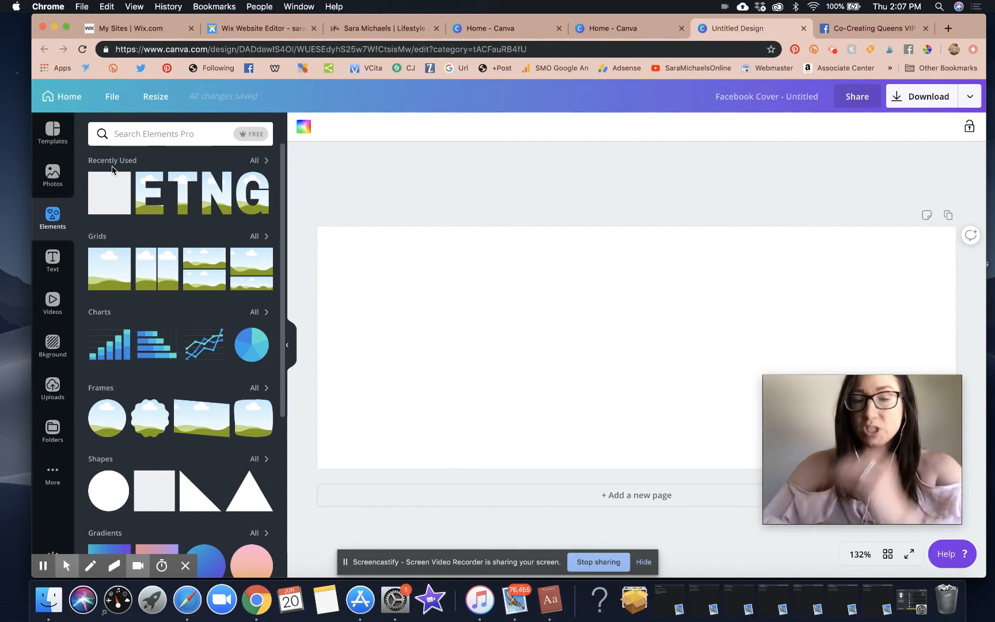
pyautogui.click(258, 237)
pyautogui.scroll(-10, 258, 320)
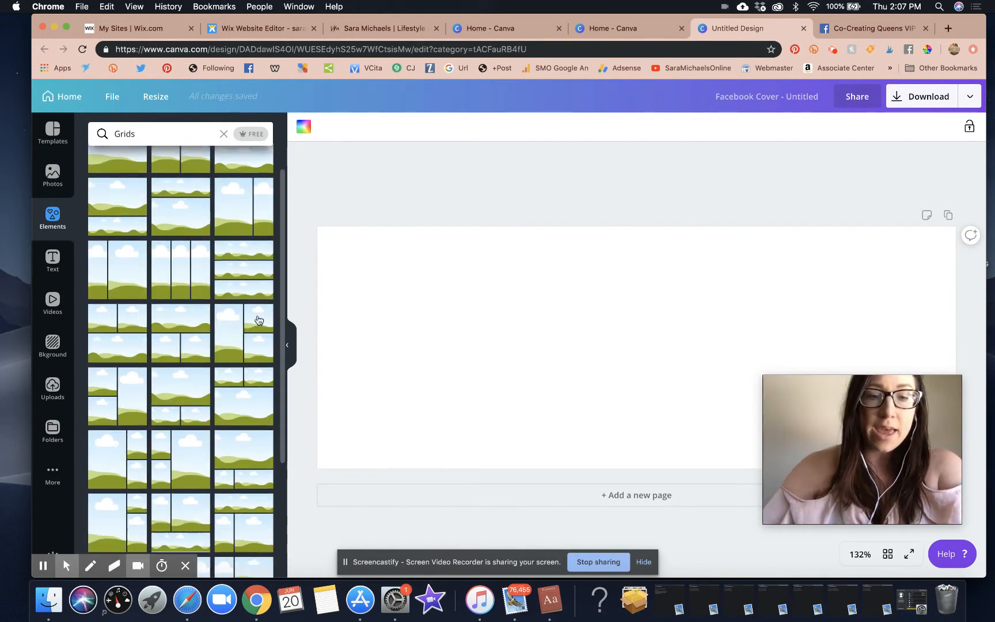
pyautogui.scroll(-10, 258, 320)
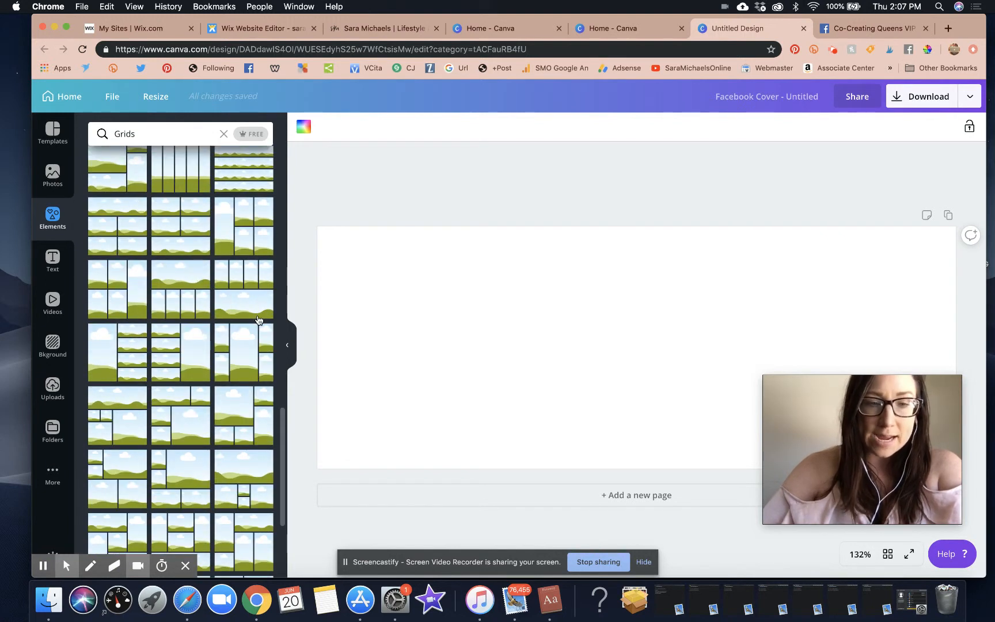
pyautogui.scroll(-3, 258, 320)
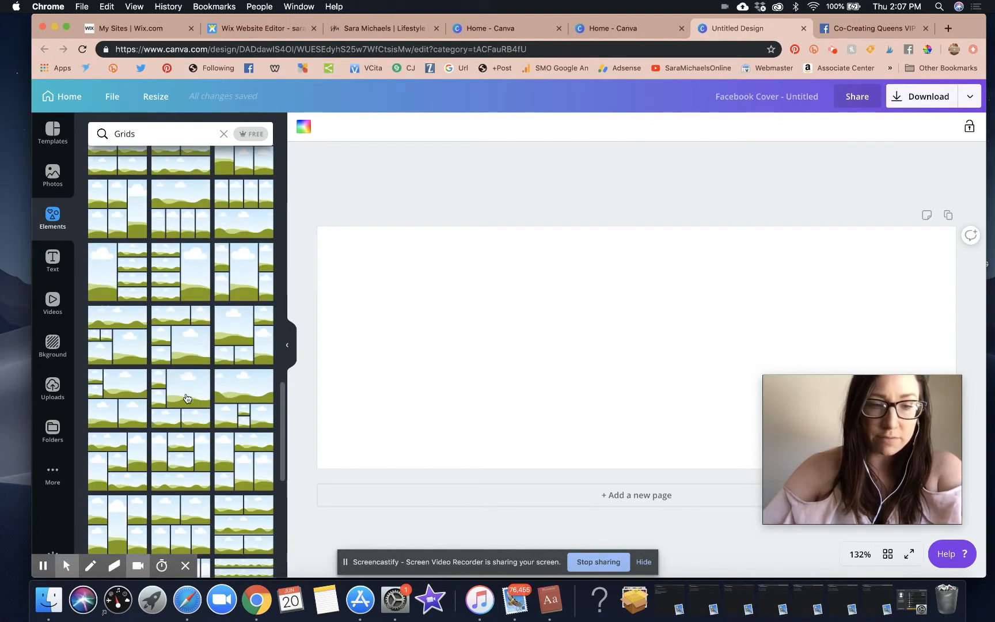
pyautogui.scroll(-2, 184, 455)
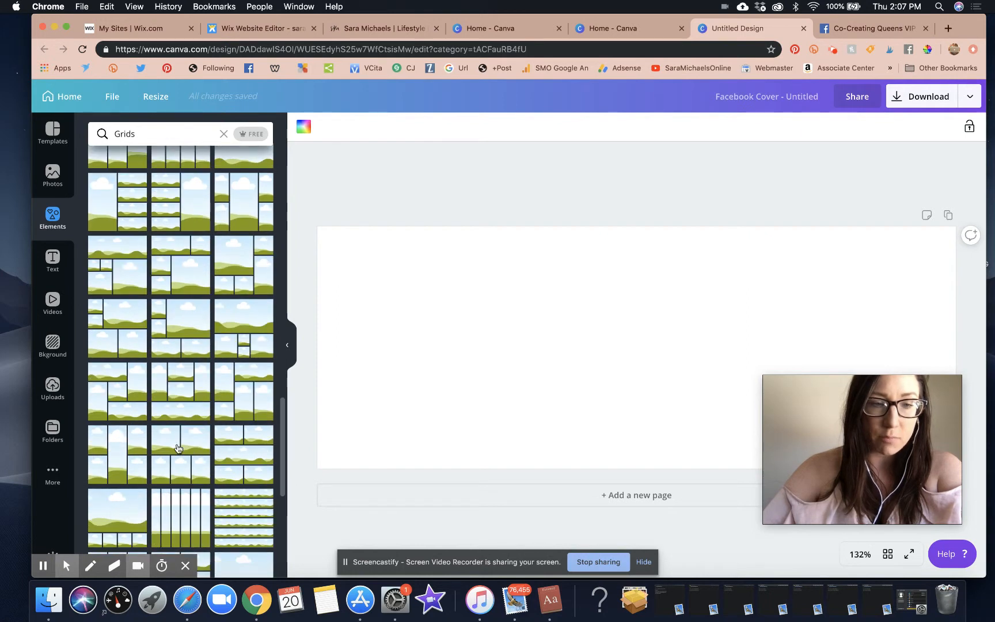
pyautogui.click(118, 387)
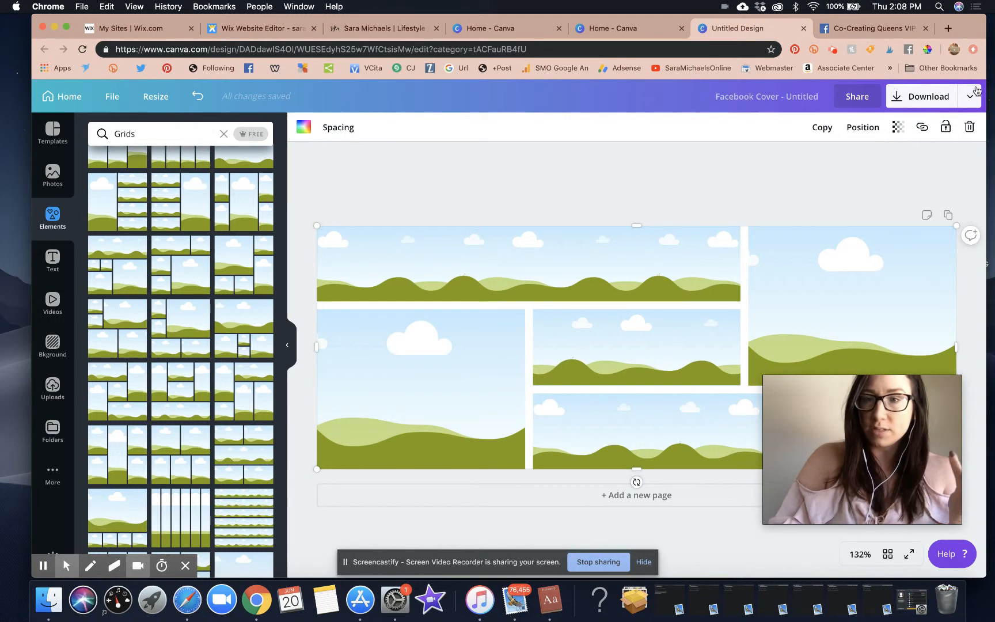
pyautogui.click(969, 126)
pyautogui.click(932, 188)
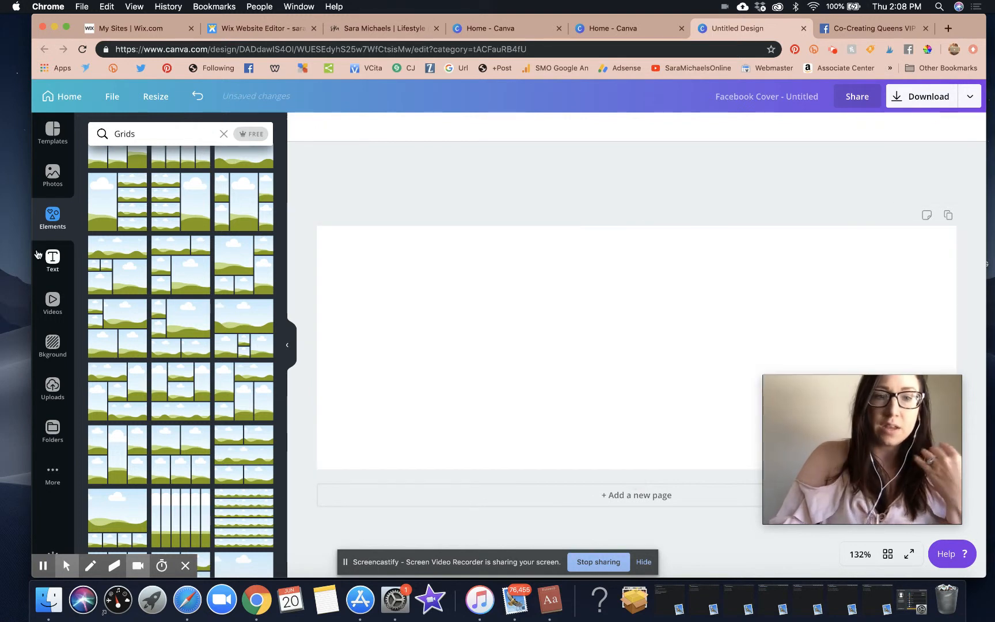
# Add the trending photo of a woman drinking through a straw, shrink it into the canvas's upper-left corner and extend it downward
pyautogui.click(55, 175)
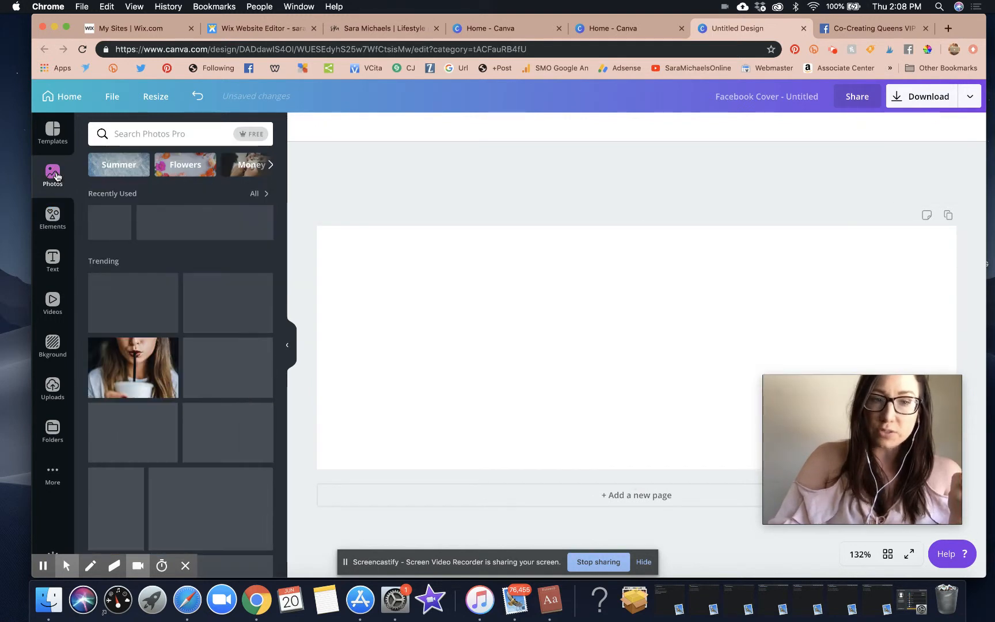
pyautogui.click(133, 367)
pyautogui.moveTo(654, 305); pyautogui.dragTo(495, 288)
pyautogui.moveTo(619, 424); pyautogui.dragTo(440, 349)
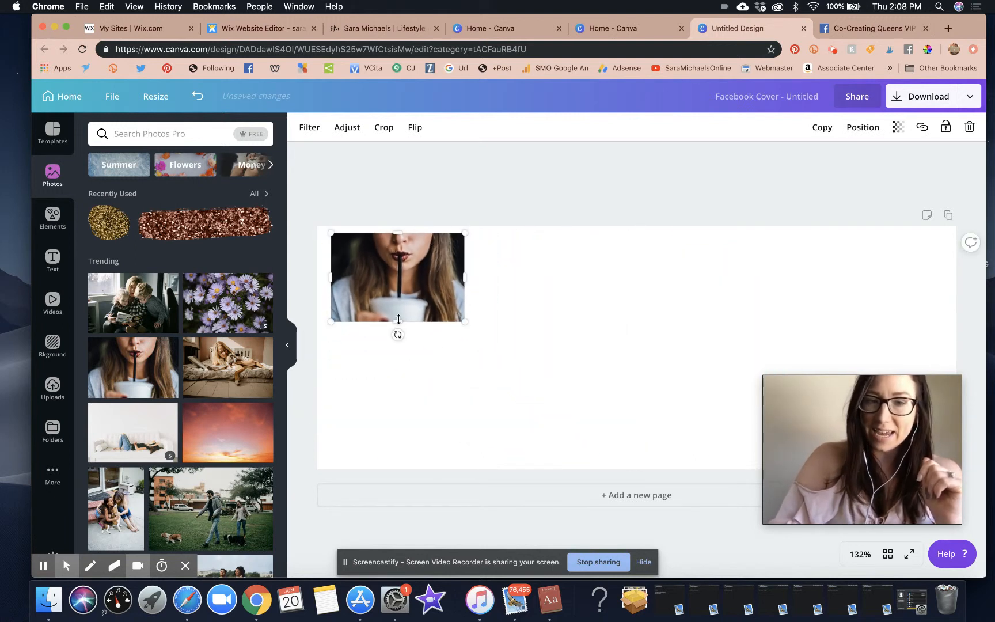
pyautogui.moveTo(398, 319); pyautogui.dragTo(397, 362)
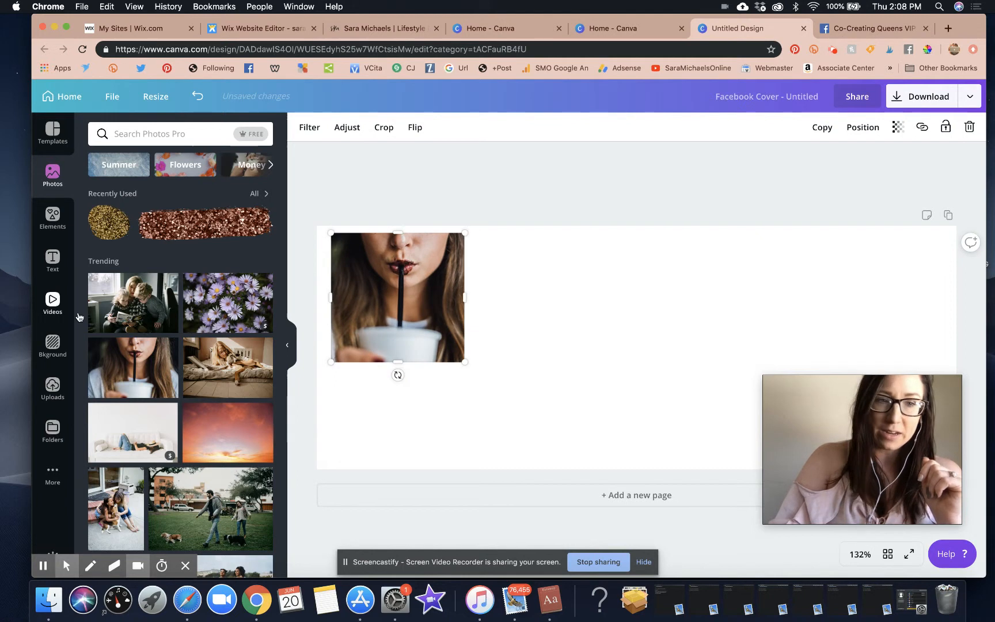
# Add the trending photo of a person lying on a white sofa and delete both photos from the cover
pyautogui.click(138, 434)
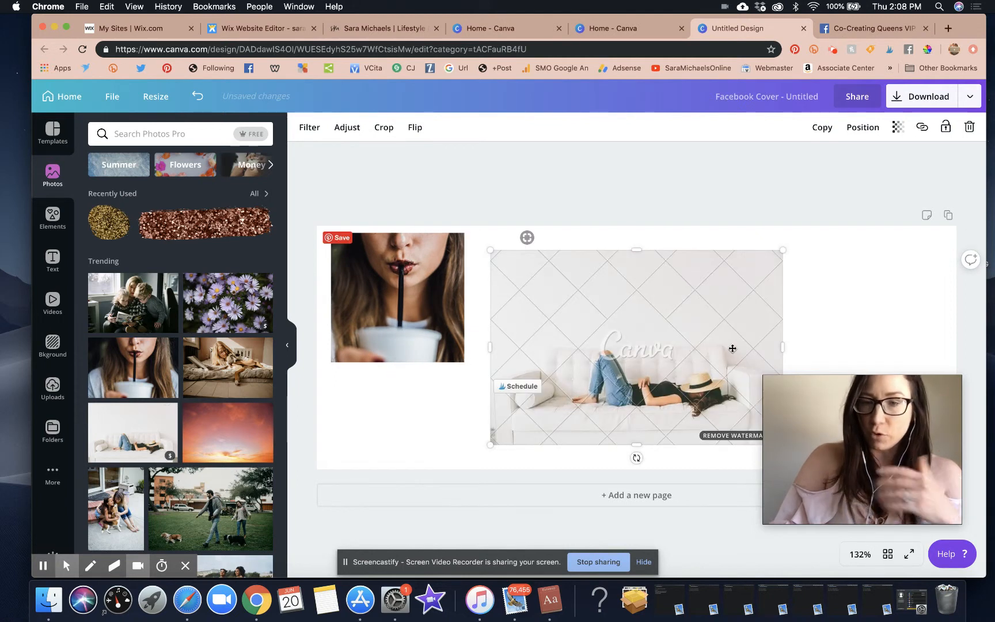
pyautogui.click(969, 127)
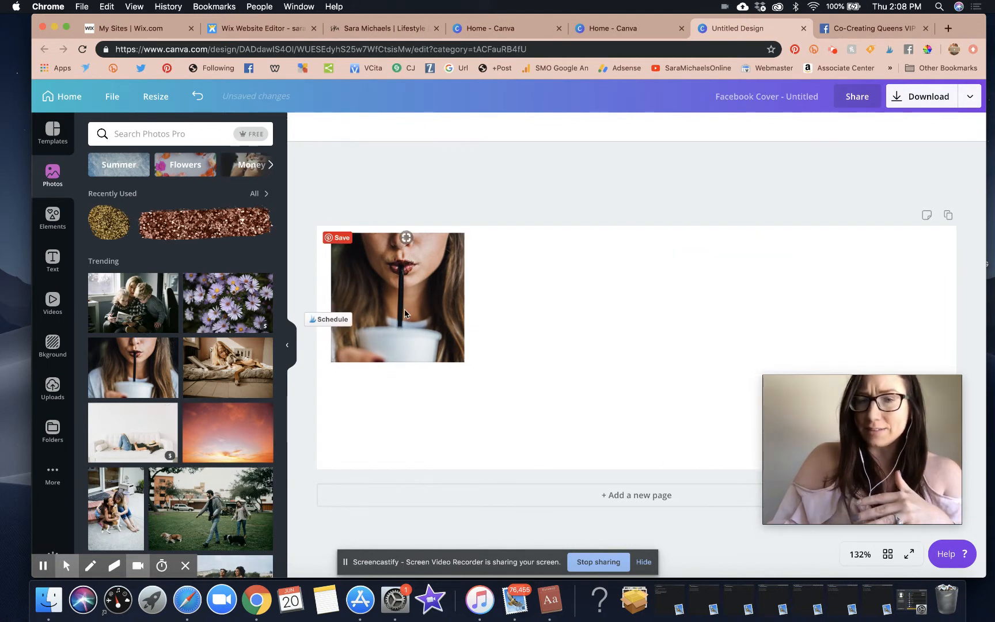
pyautogui.click(403, 239)
pyautogui.click(970, 127)
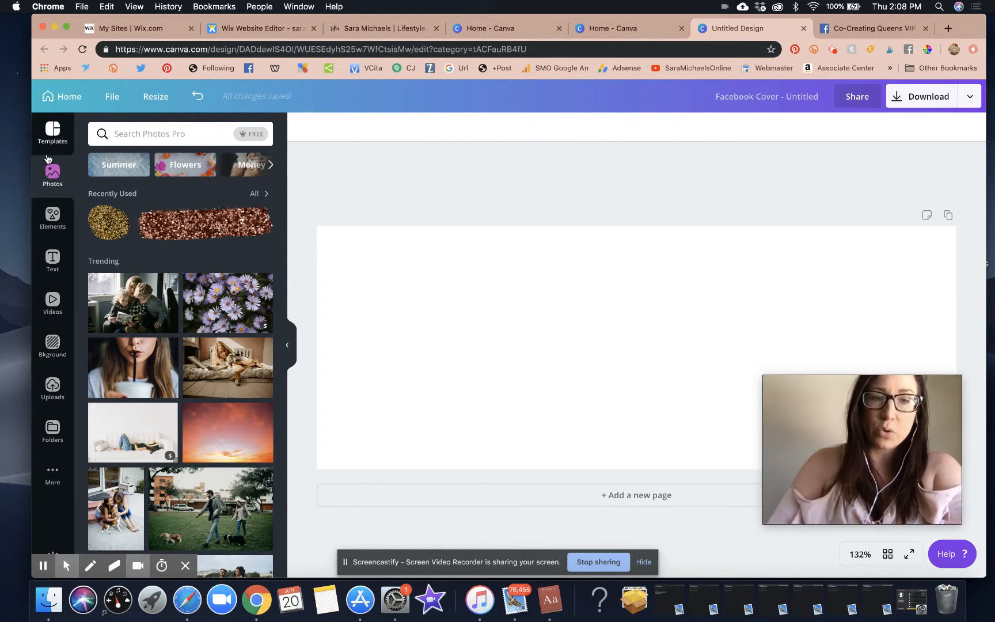
# Fill the blank cover with the five-cell collage grid that has a wide top cell and a tall right cell
pyautogui.click(52, 216)
pyautogui.scroll(-2, 184, 338)
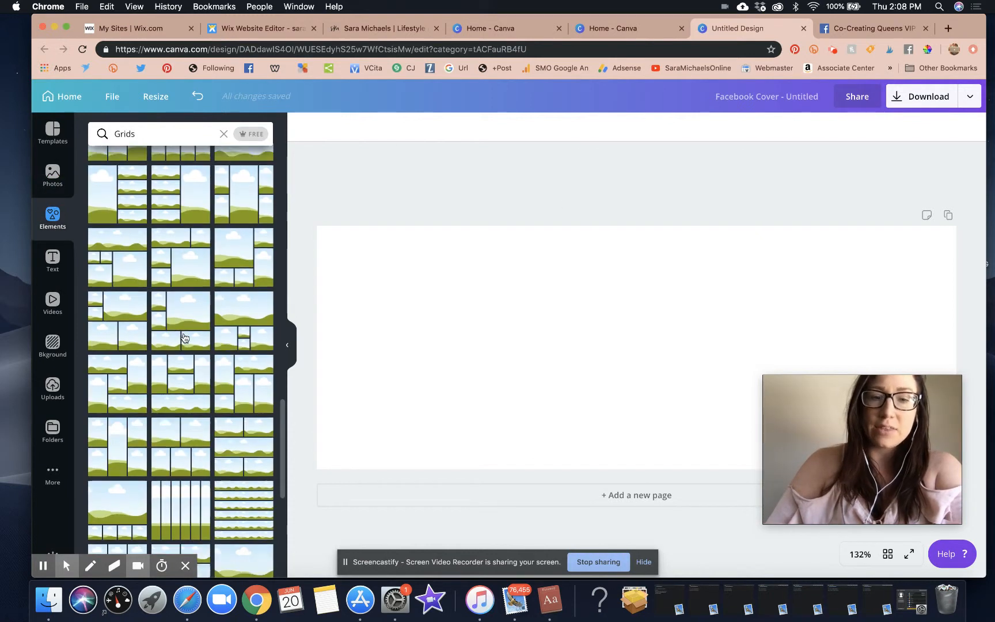
pyautogui.click(118, 356)
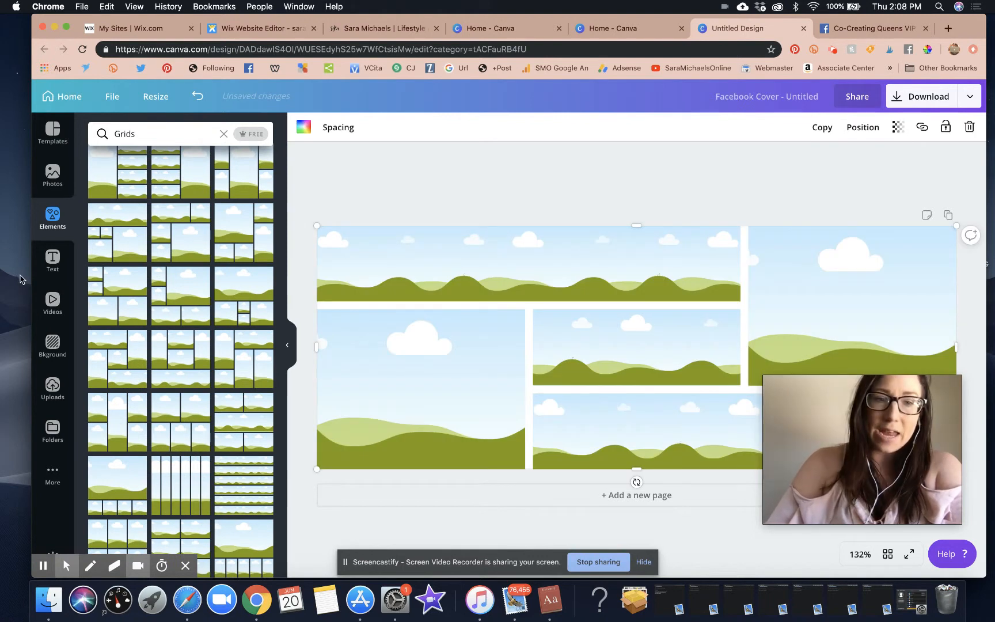
# Fill the tall lower-left cell of the grid with the uploaded fire photo
pyautogui.click(49, 386)
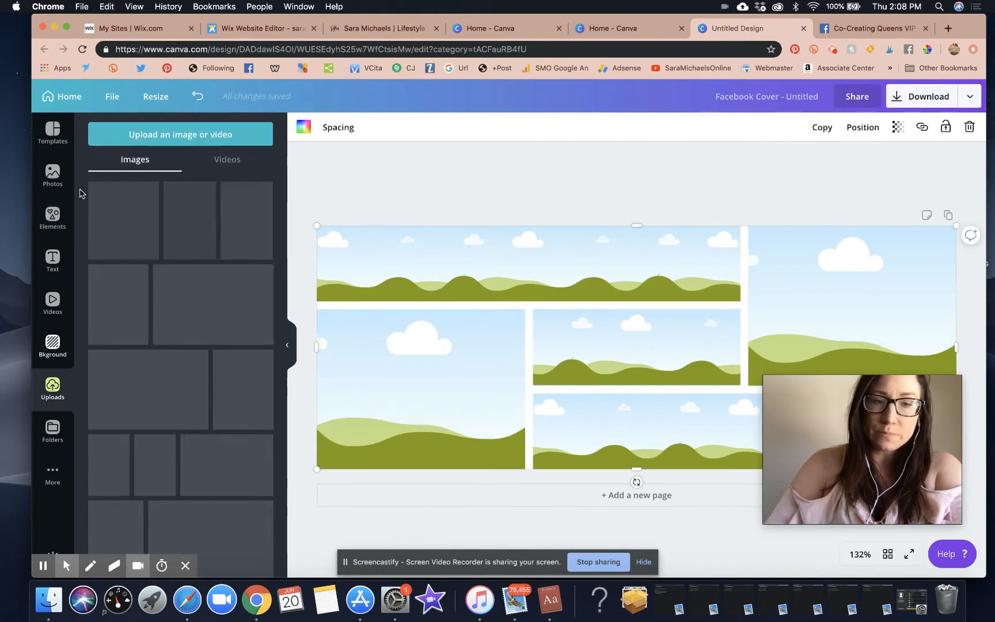
pyautogui.scroll(-3, 172, 304)
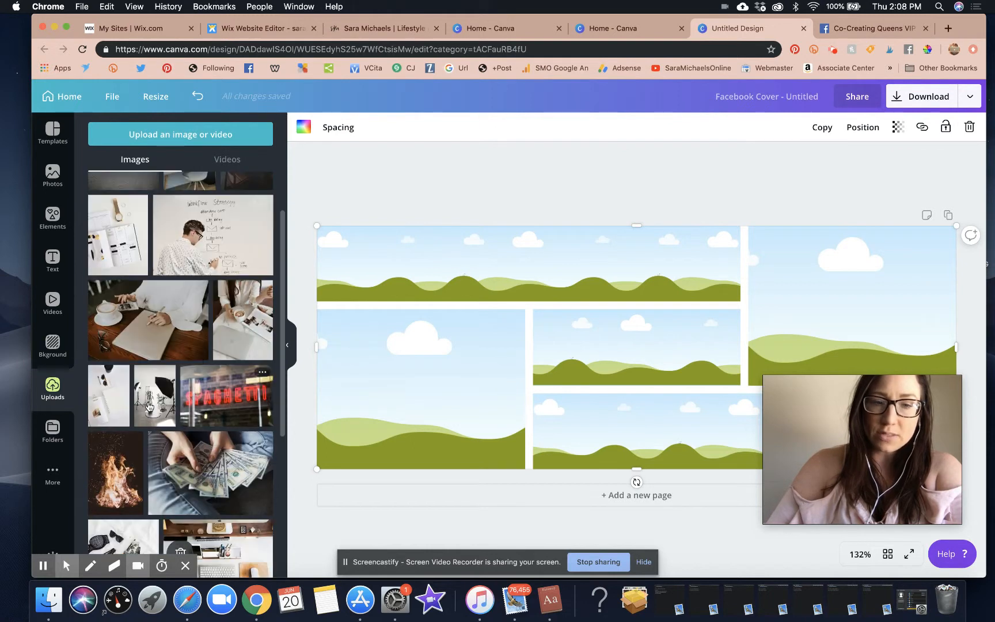
pyautogui.moveTo(123, 463); pyautogui.dragTo(397, 396)
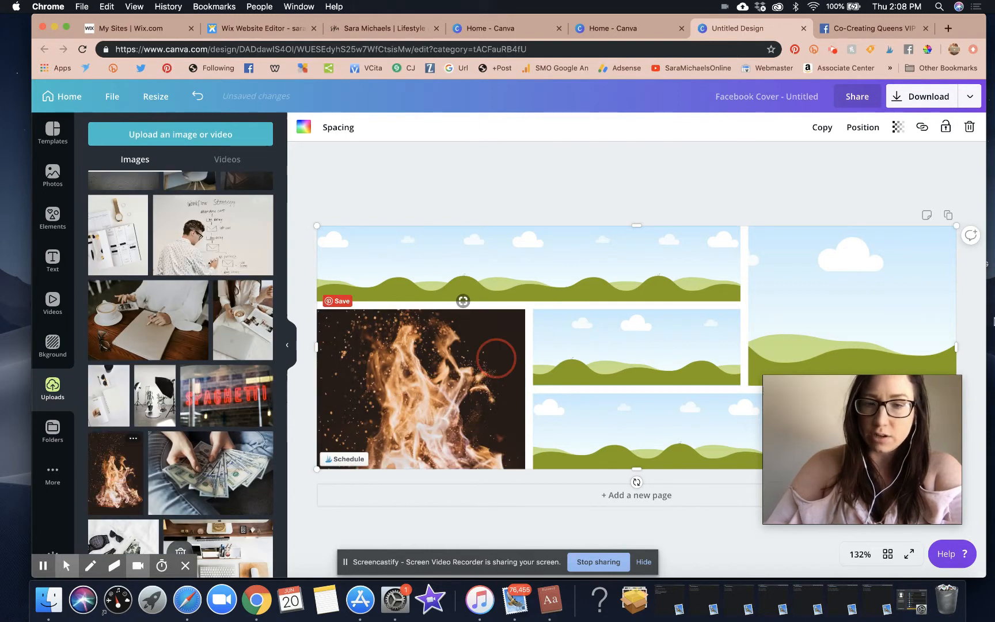
# Narrow the grid from its right edge so that it covers only the left half of the cover
pyautogui.rightClick(955, 343)
pyautogui.click(956, 341)
pyautogui.moveTo(798, 346); pyautogui.dragTo(639, 337)
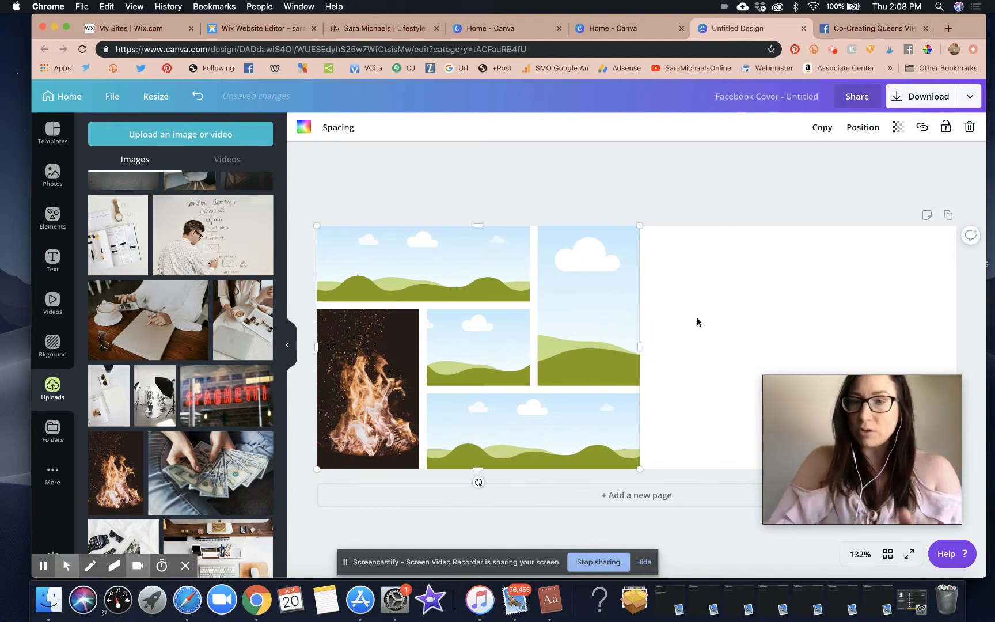
# Try a copy of the grid on the empty right half of the cover and delete that copy
pyautogui.click(54, 218)
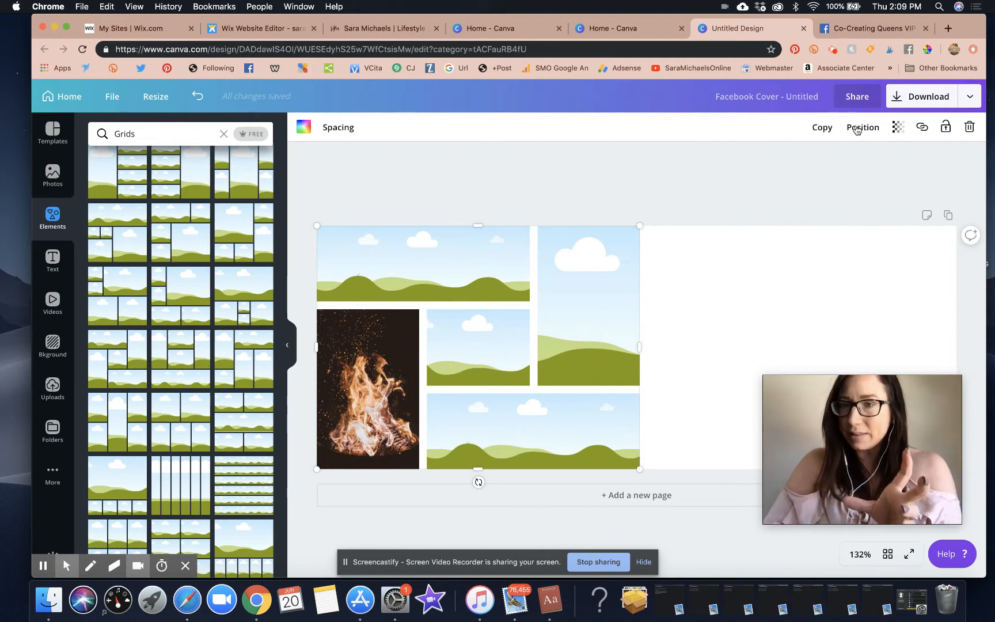
pyautogui.click(822, 127)
pyautogui.click(579, 327)
pyautogui.moveTo(579, 327); pyautogui.dragTo(874, 314)
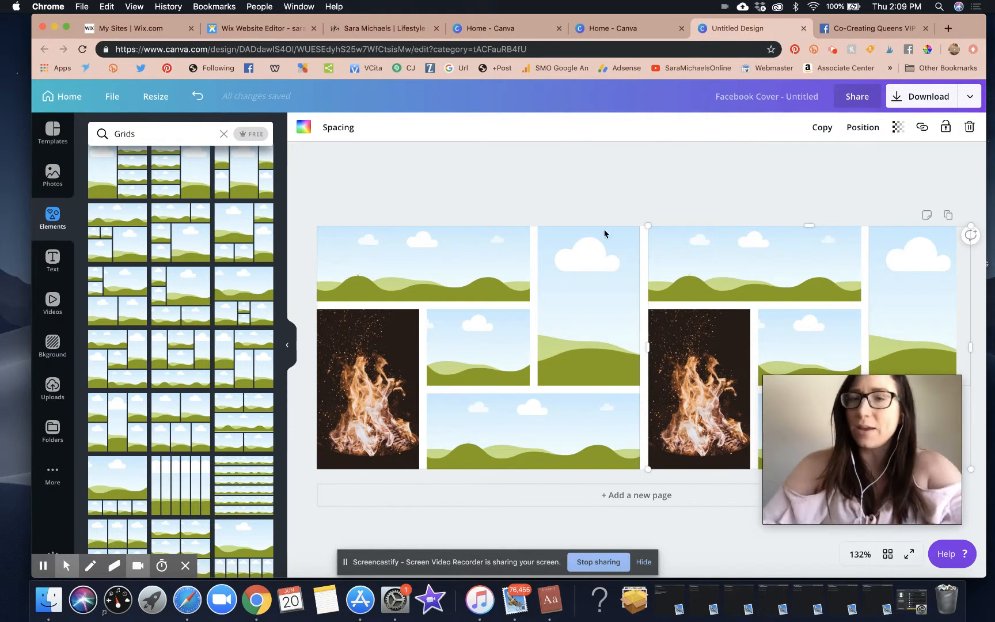
pyautogui.click(969, 129)
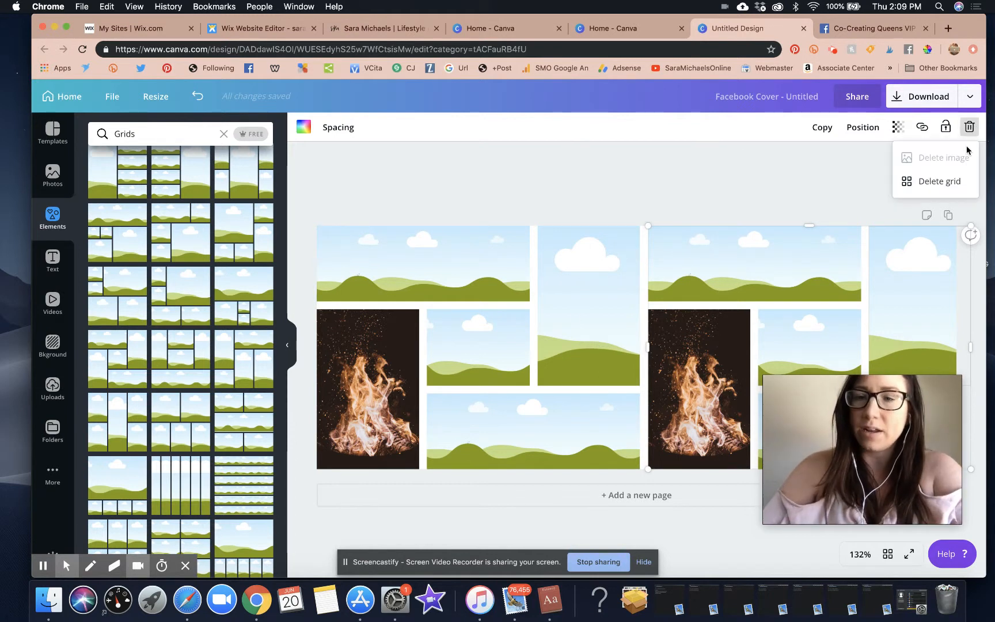
pyautogui.click(947, 181)
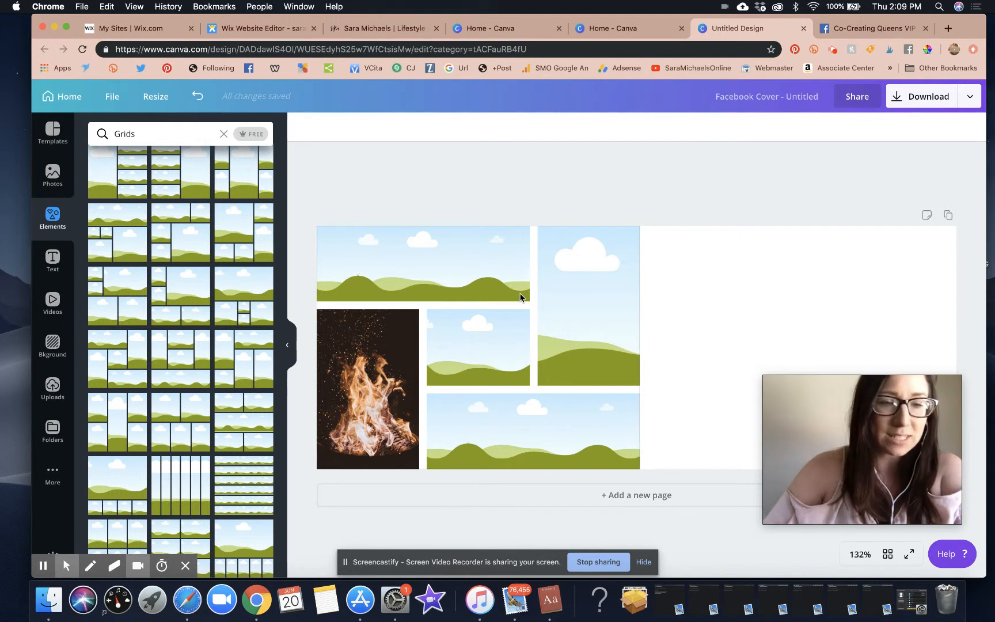
# Add the five-cell grid with a large lower-right cell and narrow it to the cover's right half, leaving a matching gap between the grids
pyautogui.click(192, 232)
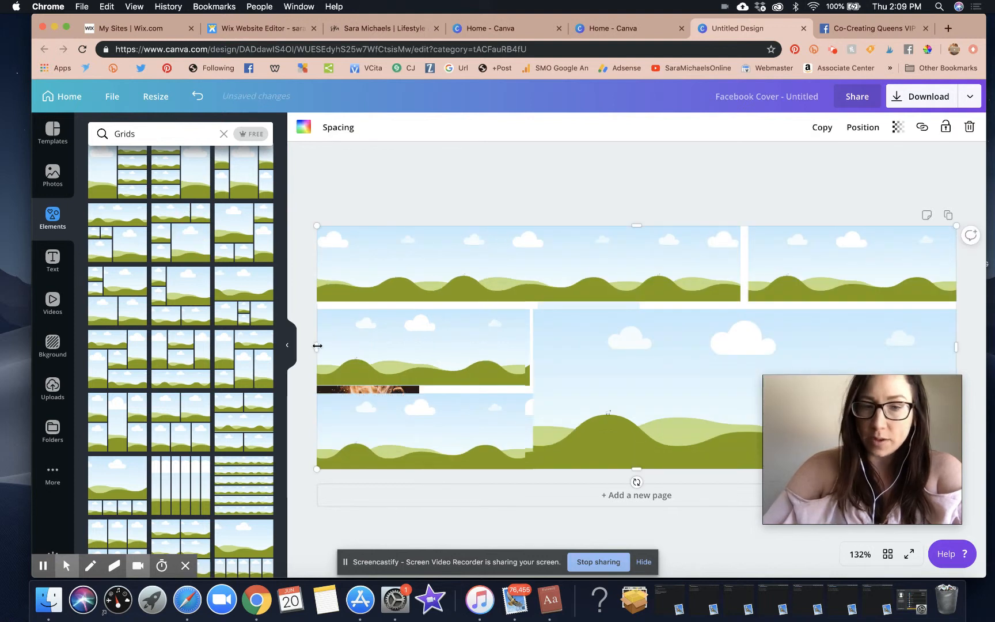
pyautogui.moveTo(318, 346); pyautogui.dragTo(651, 316)
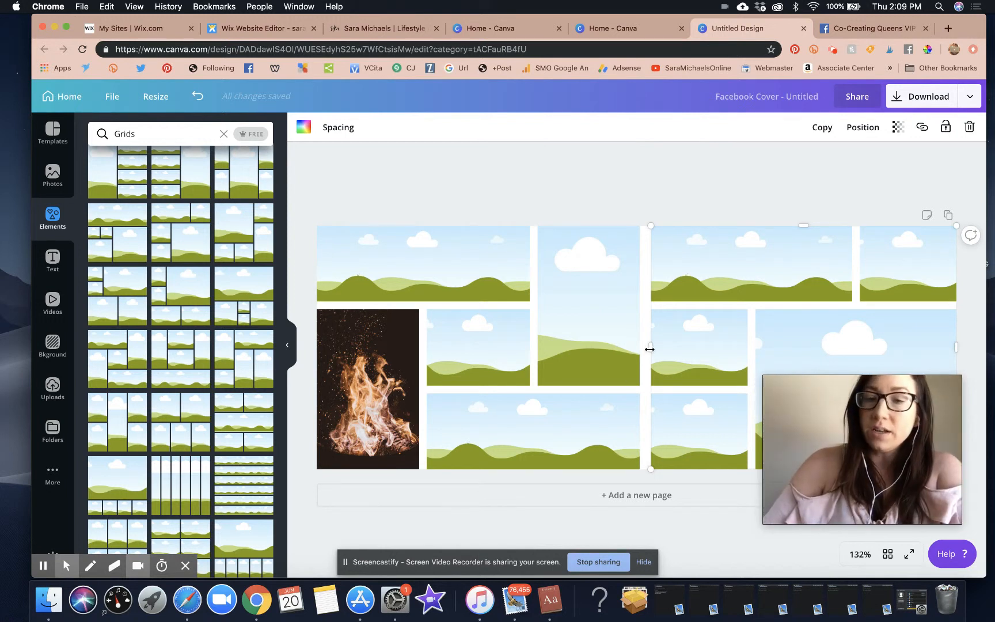
pyautogui.moveTo(649, 349); pyautogui.dragTo(648, 349)
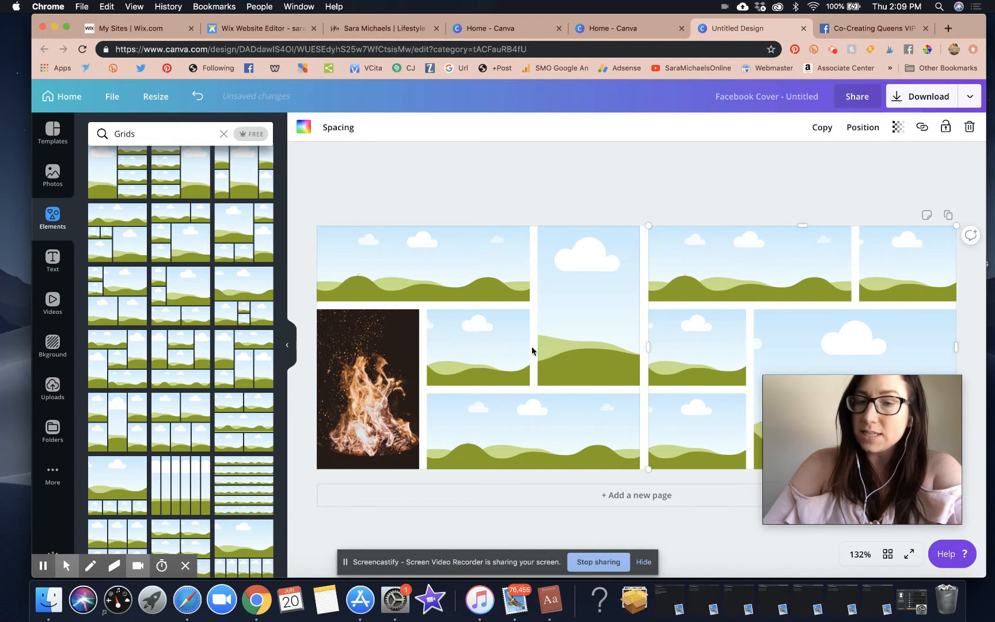
pyautogui.click(629, 206)
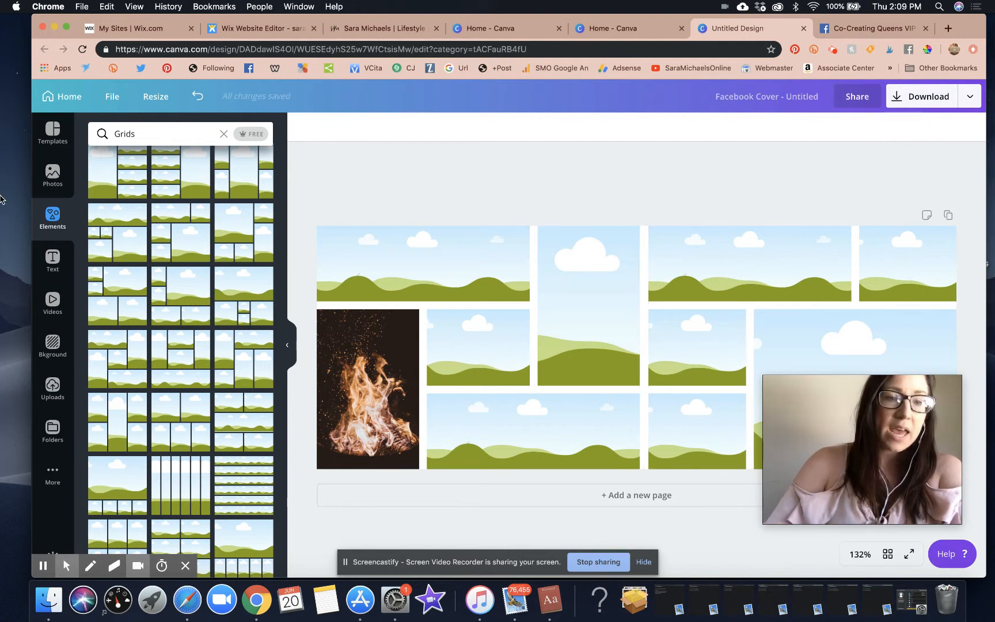
# Look over the uploaded images, browse the account's photo collections on unsplash.com in a new browser tab, and return to the Canva cover
pyautogui.click(52, 387)
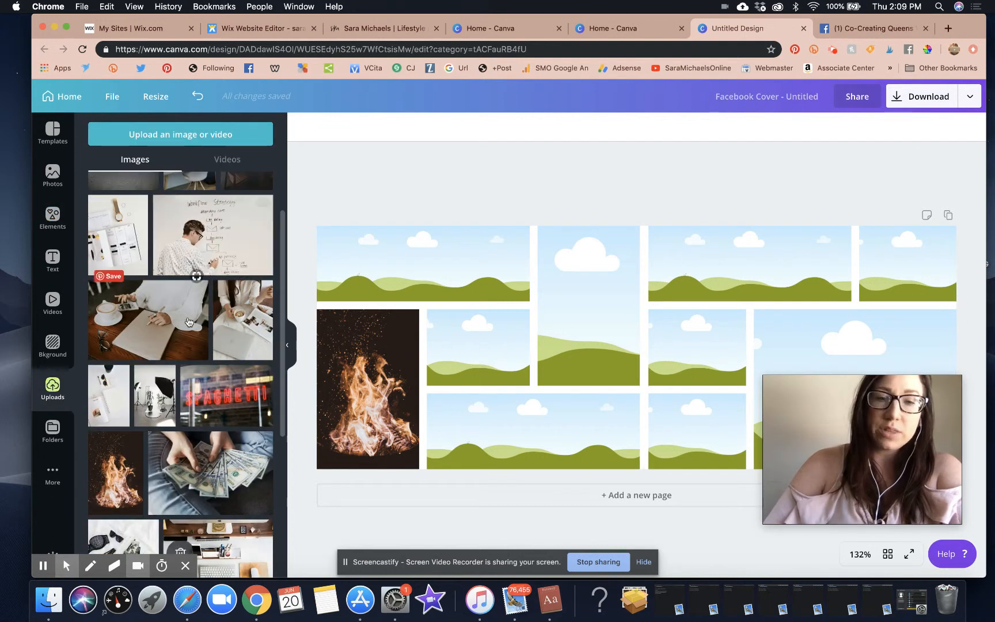
pyautogui.scroll(-3, 188, 322)
pyautogui.scroll(5, 188, 321)
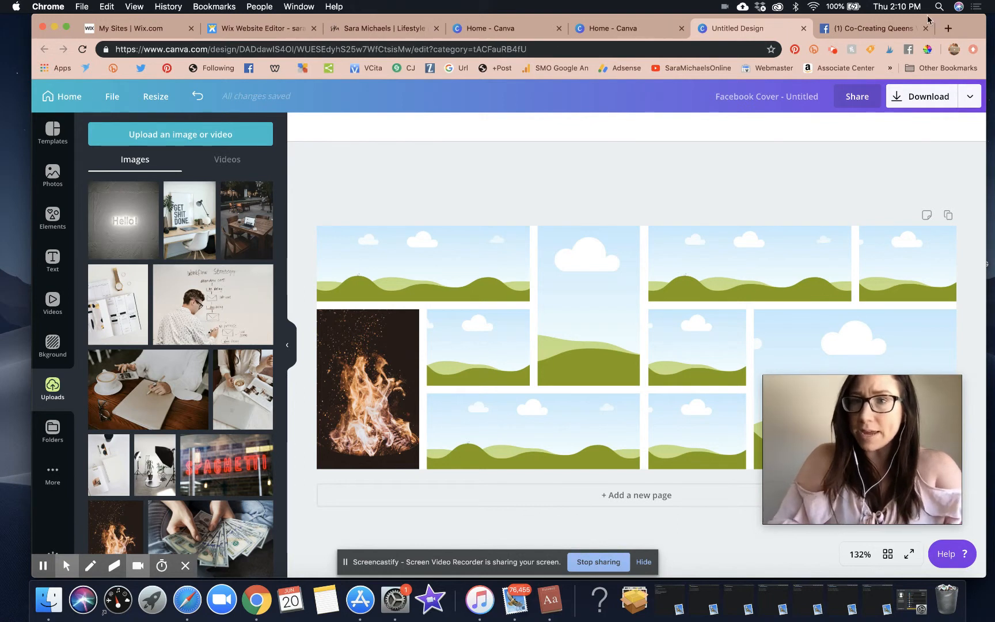
pyautogui.click(947, 32)
pyautogui.write('unsplash.com')
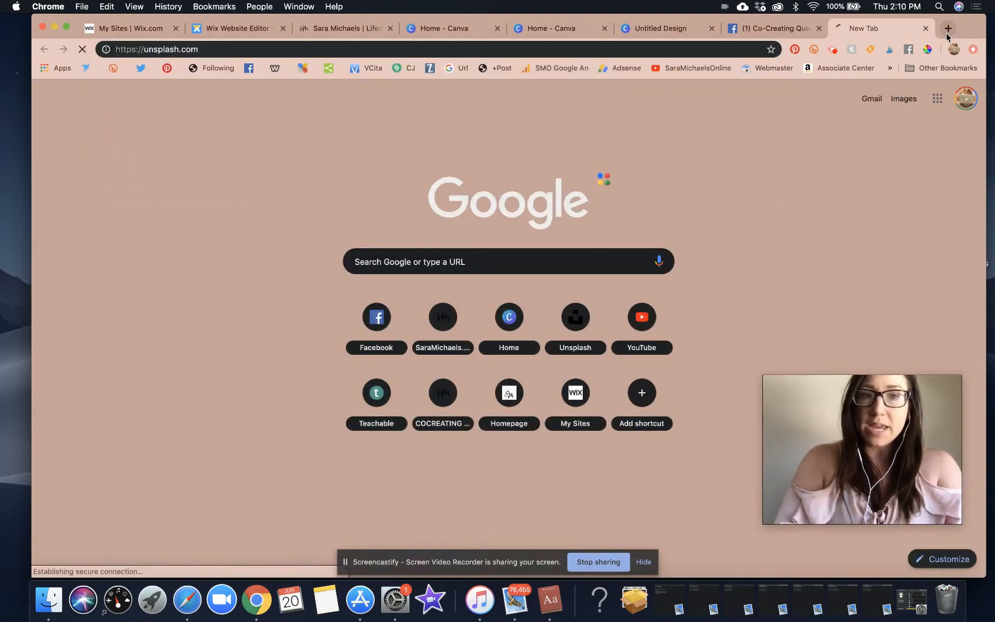
pyautogui.press('Return')
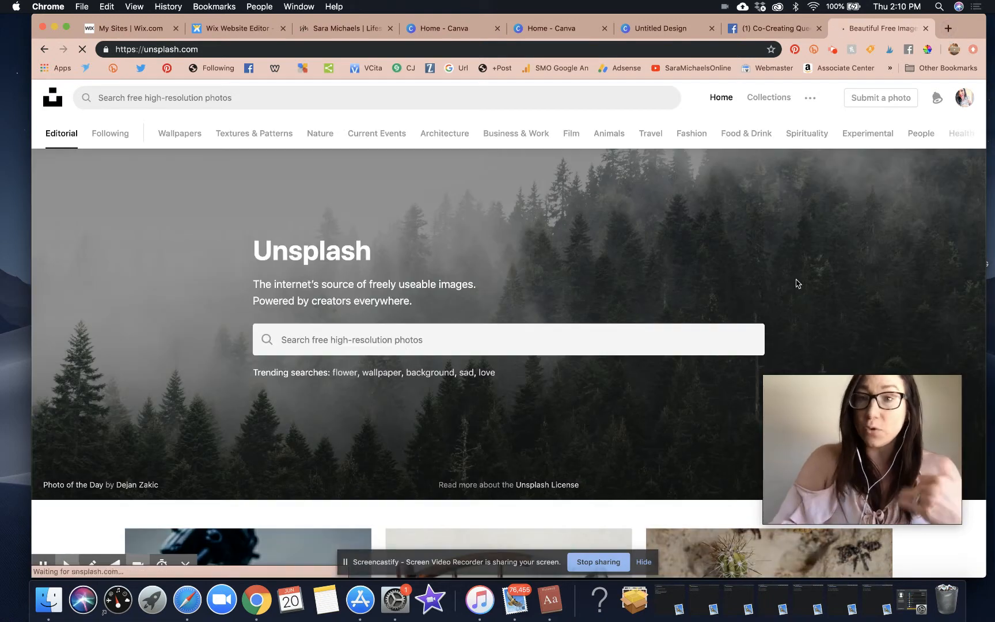
pyautogui.click(958, 98)
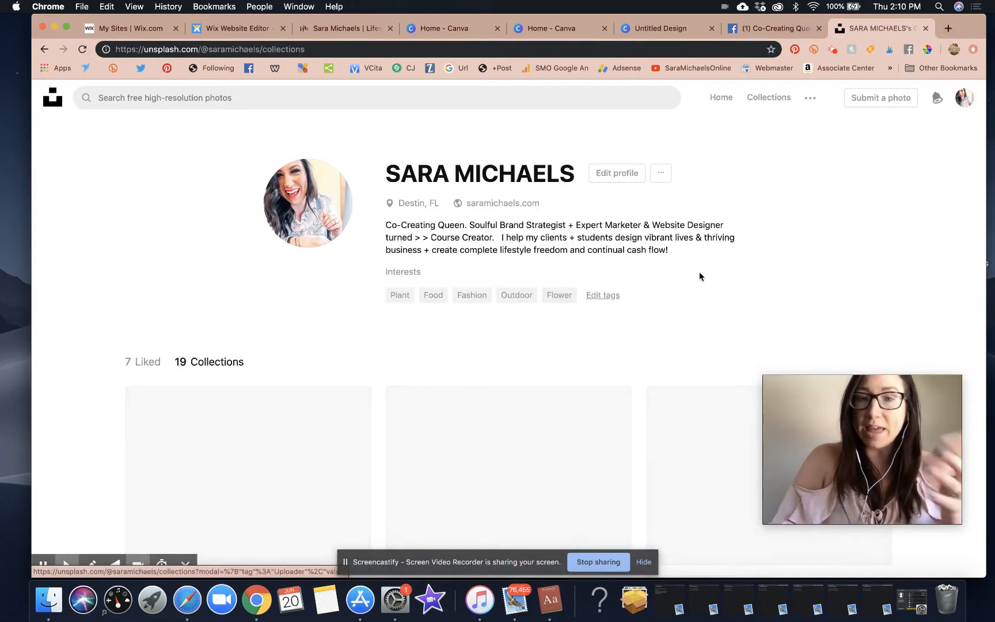
pyautogui.scroll(-10, 699, 271)
pyautogui.scroll(10, 699, 271)
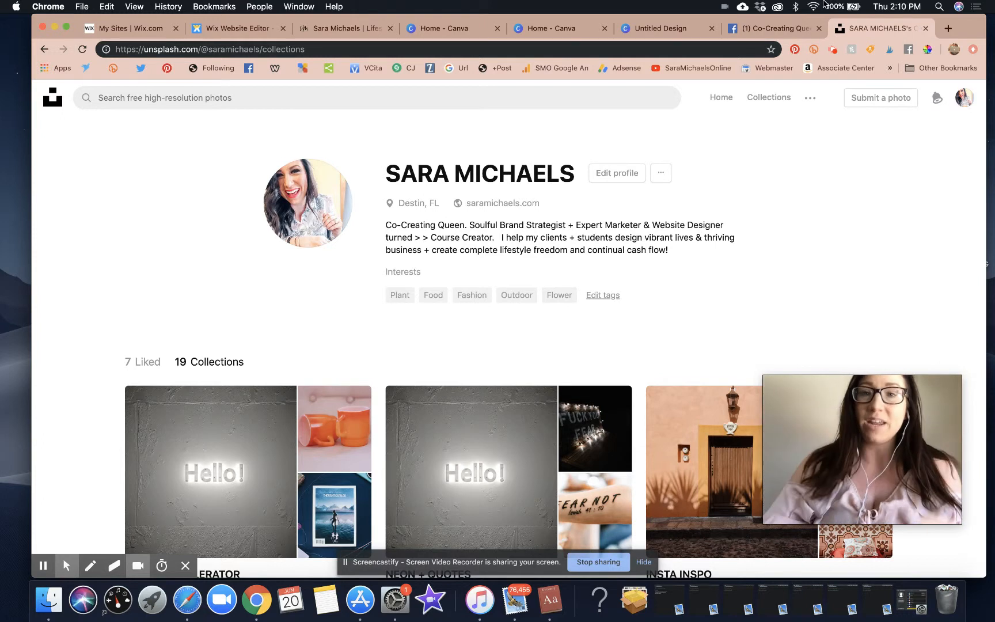
pyautogui.click(644, 32)
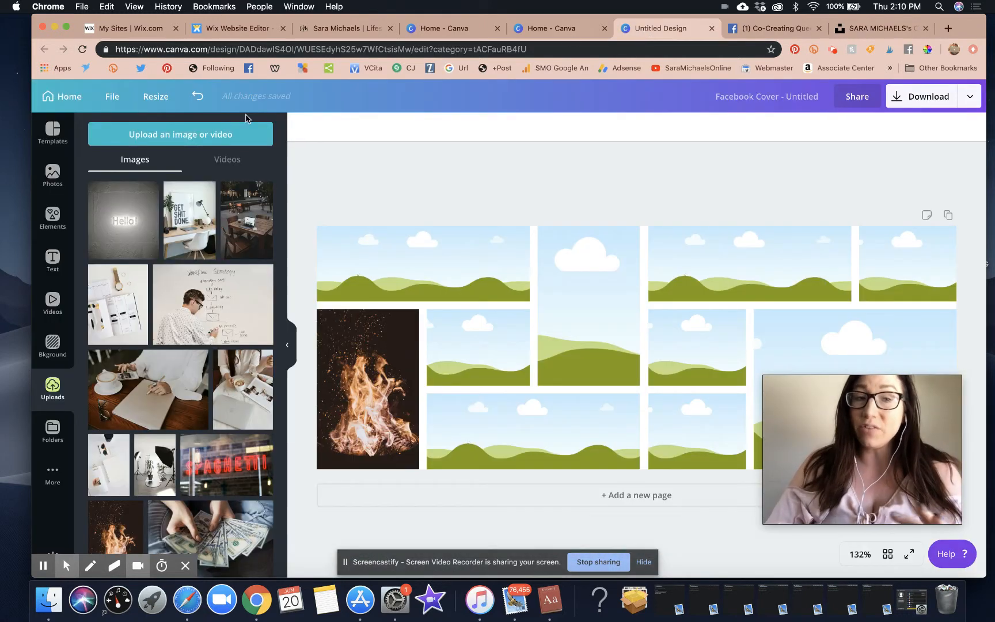
pyautogui.click(55, 177)
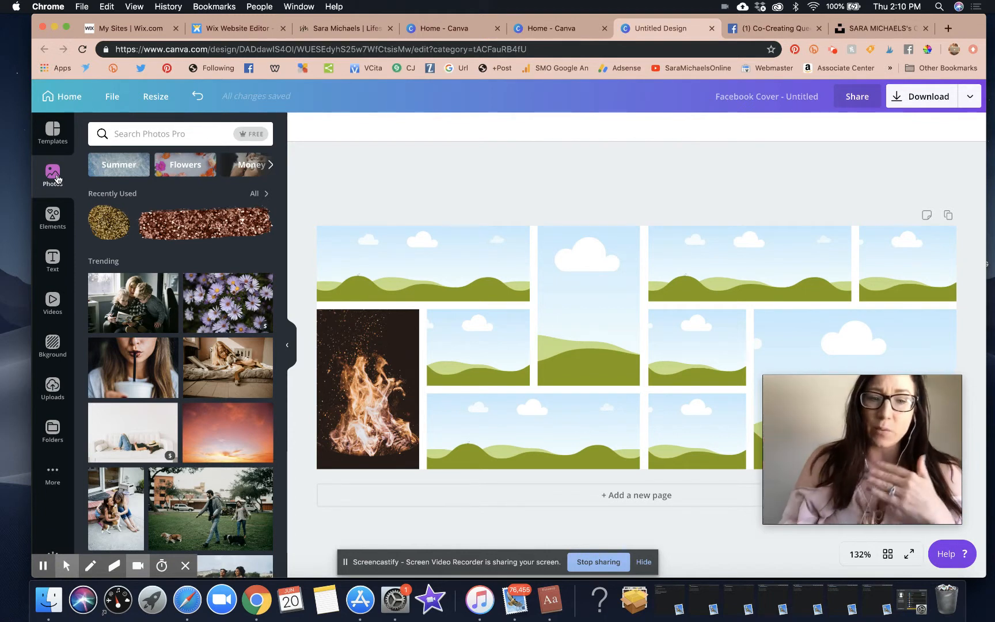
pyautogui.click(162, 130)
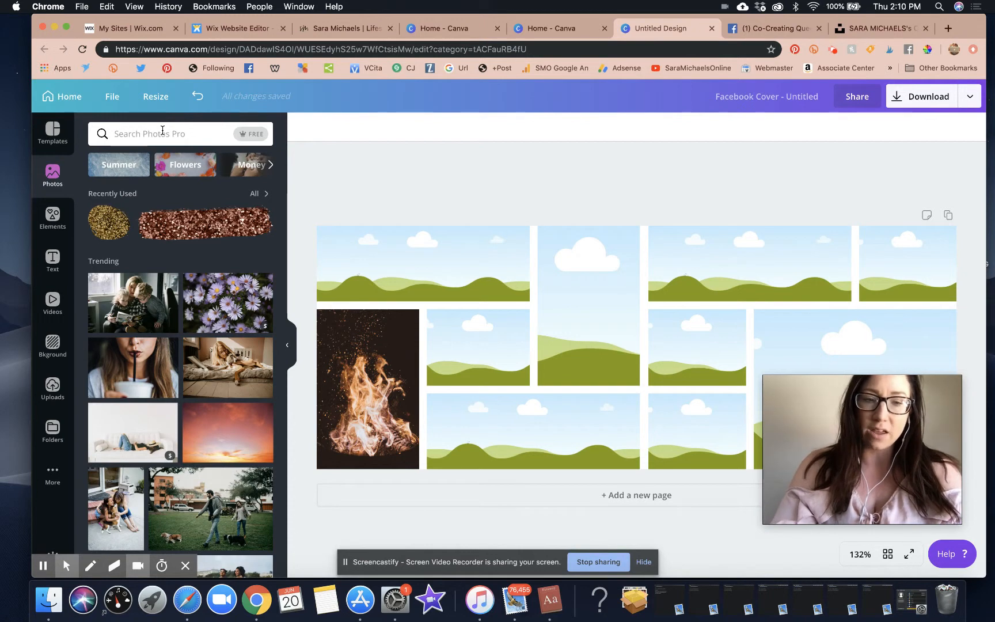
pyautogui.write('flame')
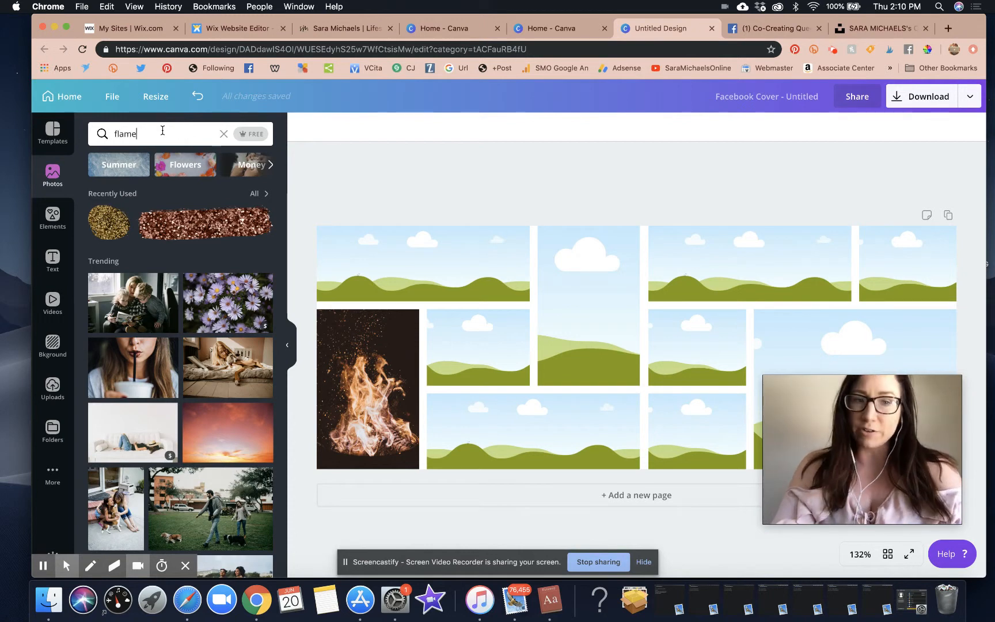
pyautogui.press('BackSpace')
pyautogui.press('BackSpace')
pyautogui.press('BackSpace')
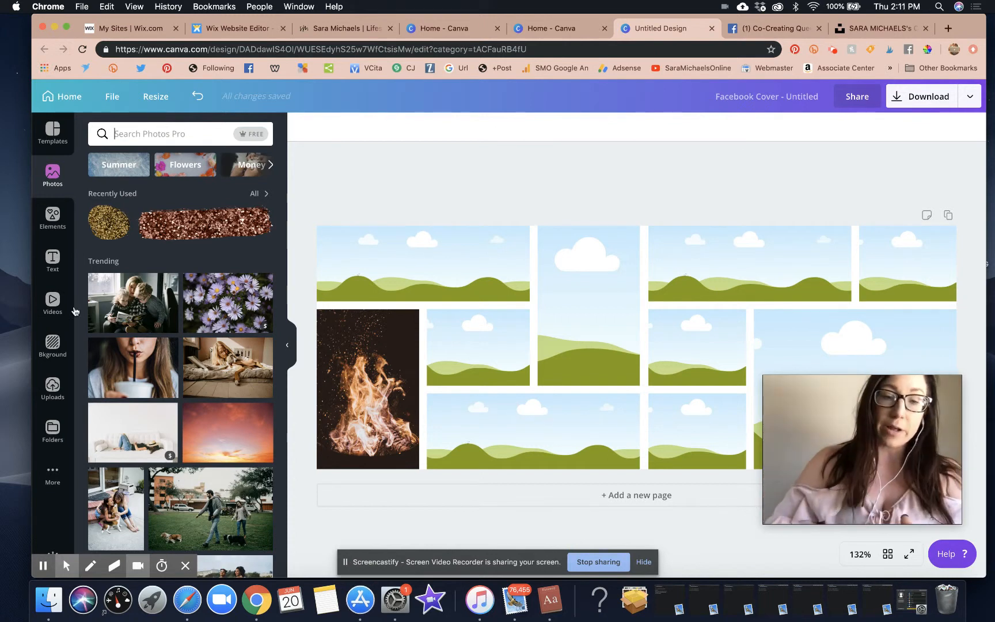
# Place the uploaded Hello! neon photo in the right grid's middle-left cell, the whiteboard photo in the left grid's tall cell and the coffee-desk photo below it
pyautogui.click(52, 392)
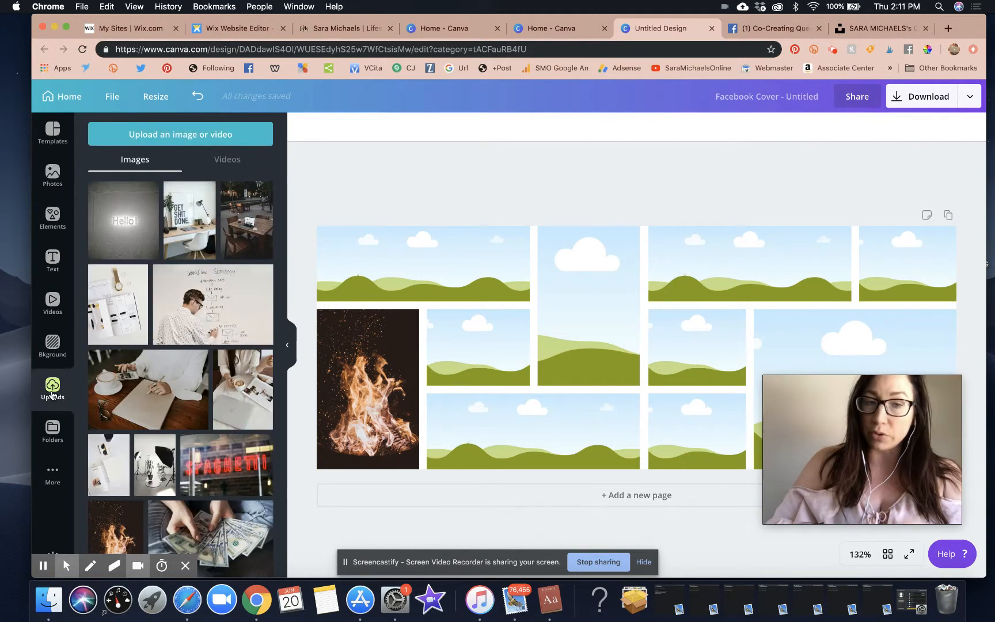
pyautogui.moveTo(123, 220); pyautogui.dragTo(664, 349)
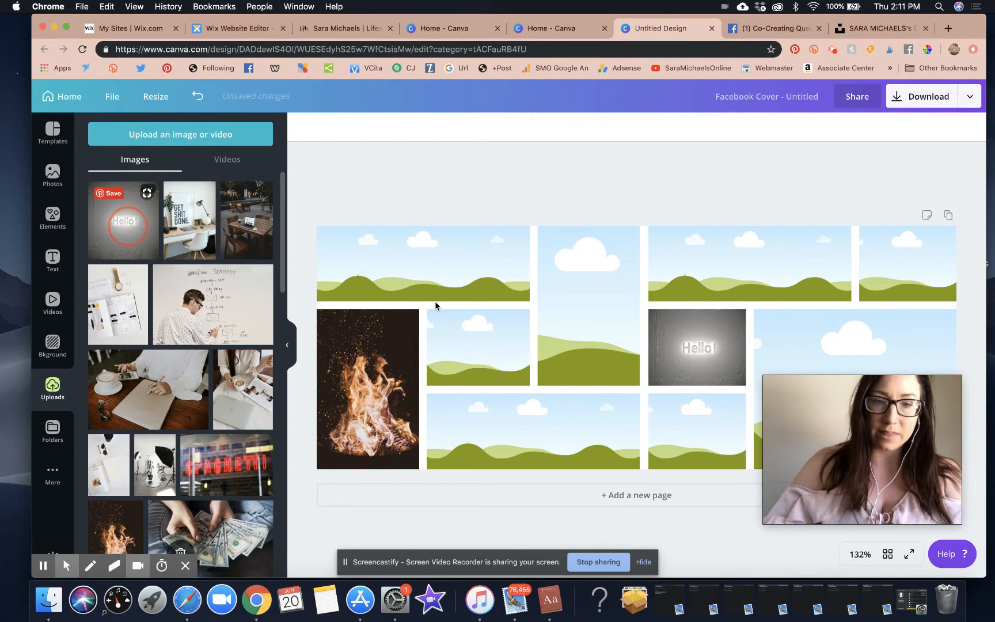
pyautogui.moveTo(207, 299); pyautogui.dragTo(567, 291)
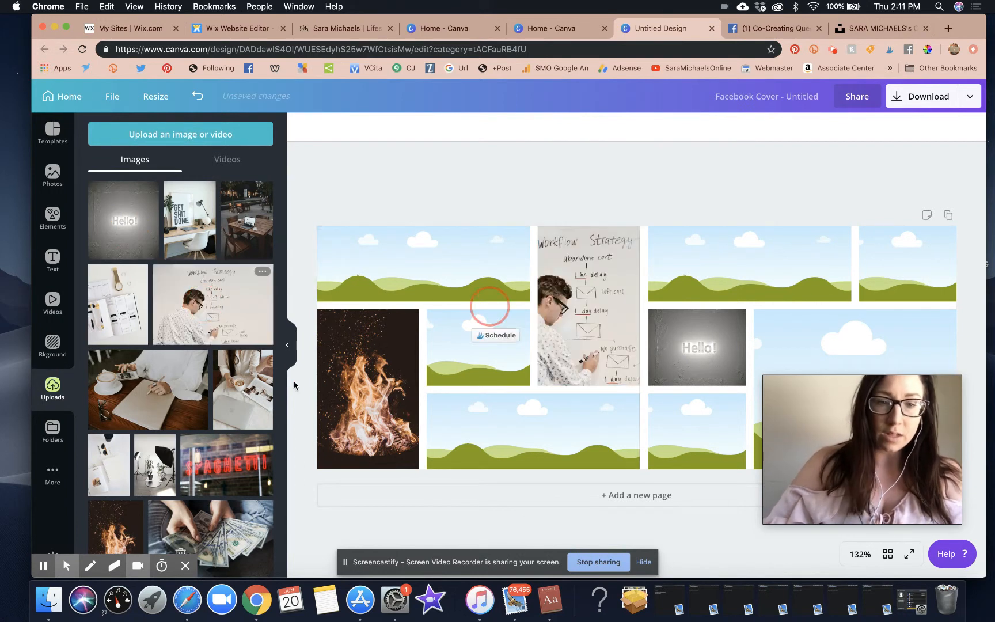
pyautogui.moveTo(168, 394); pyautogui.dragTo(519, 416)
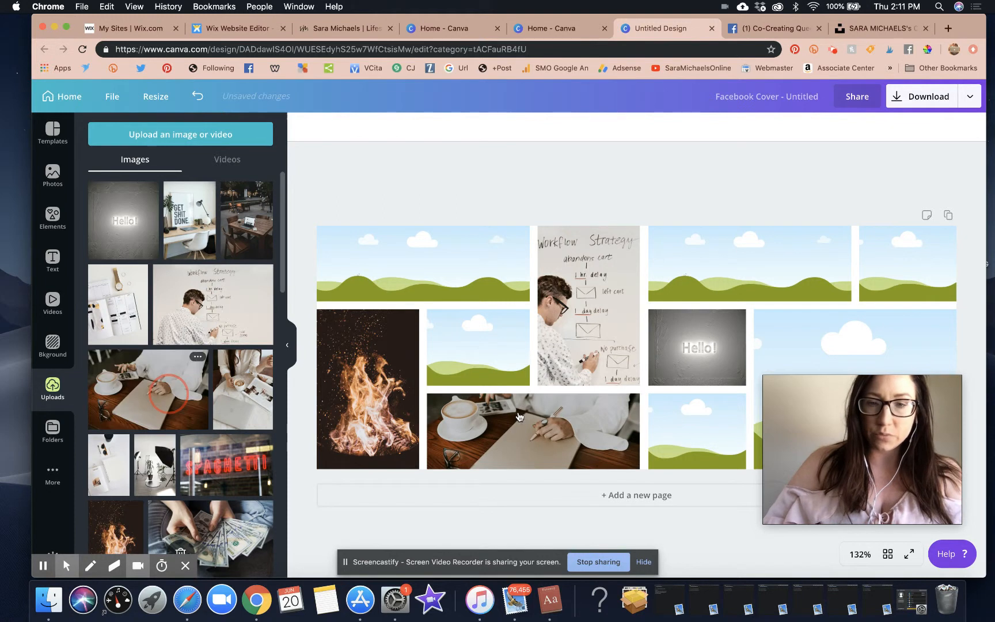
pyautogui.moveTo(225, 468); pyautogui.dragTo(225, 468)
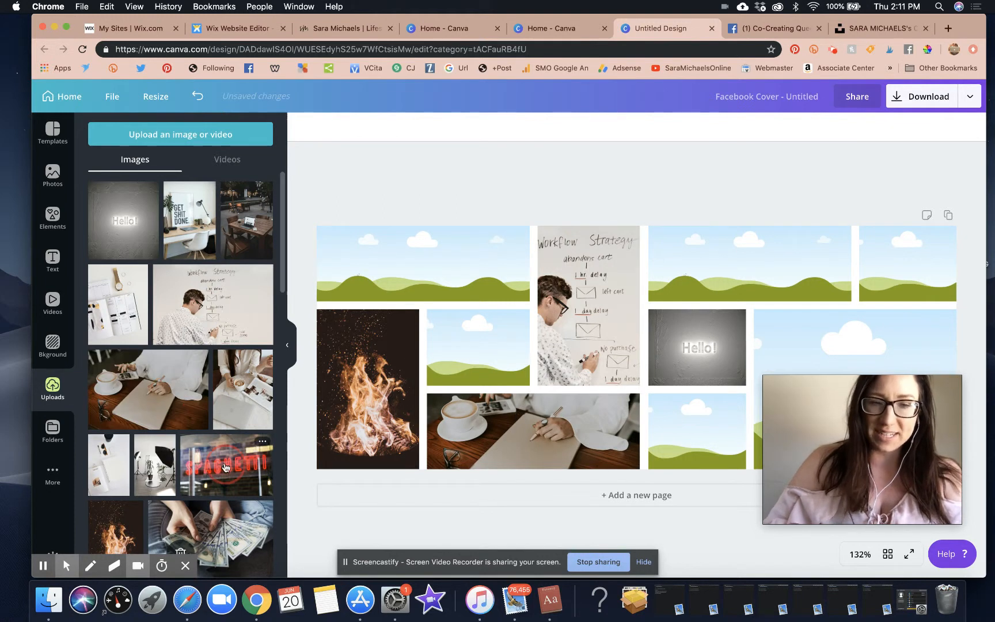
# Replace the left grid's tall whiteboard photo with the studio lighting photo and put the whiteboard photo in the small centre cell
pyautogui.moveTo(160, 464); pyautogui.dragTo(588, 343)
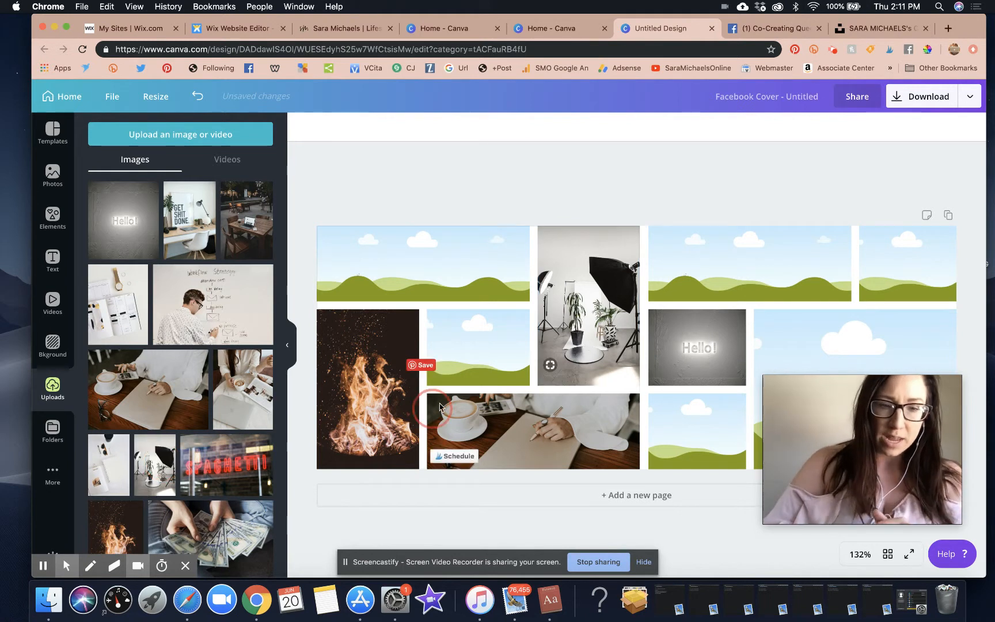
pyautogui.moveTo(199, 314); pyautogui.dragTo(588, 306)
pyautogui.moveTo(690, 340); pyautogui.dragTo(478, 339)
# Fill the left grid's wide top cell and the right grid's large lower cell with the uploaded planner and watch photo
pyautogui.click(123, 313)
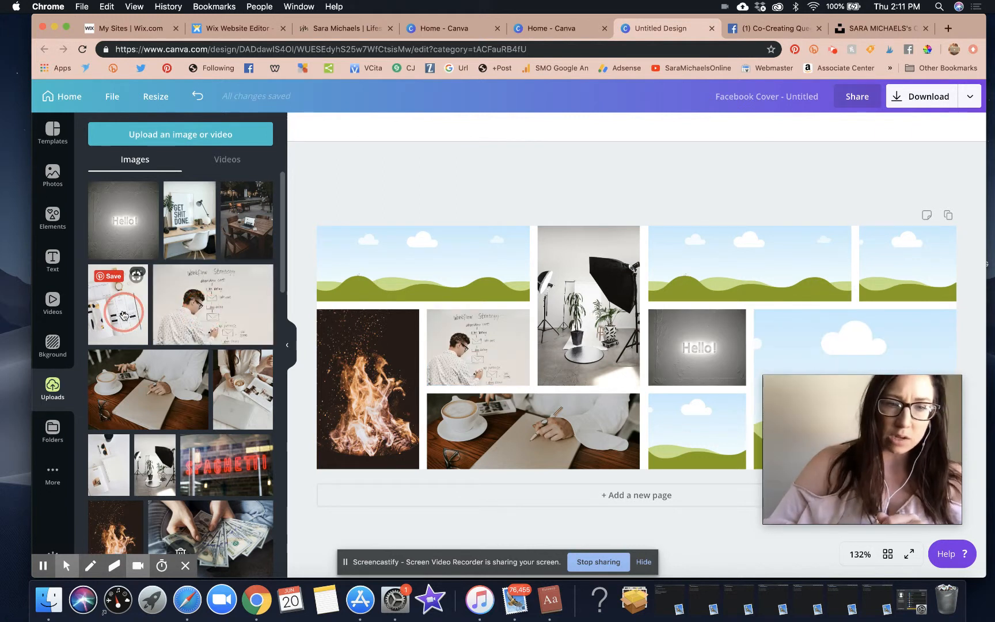
pyautogui.moveTo(123, 314); pyautogui.dragTo(404, 286)
pyautogui.moveTo(495, 261); pyautogui.dragTo(495, 263)
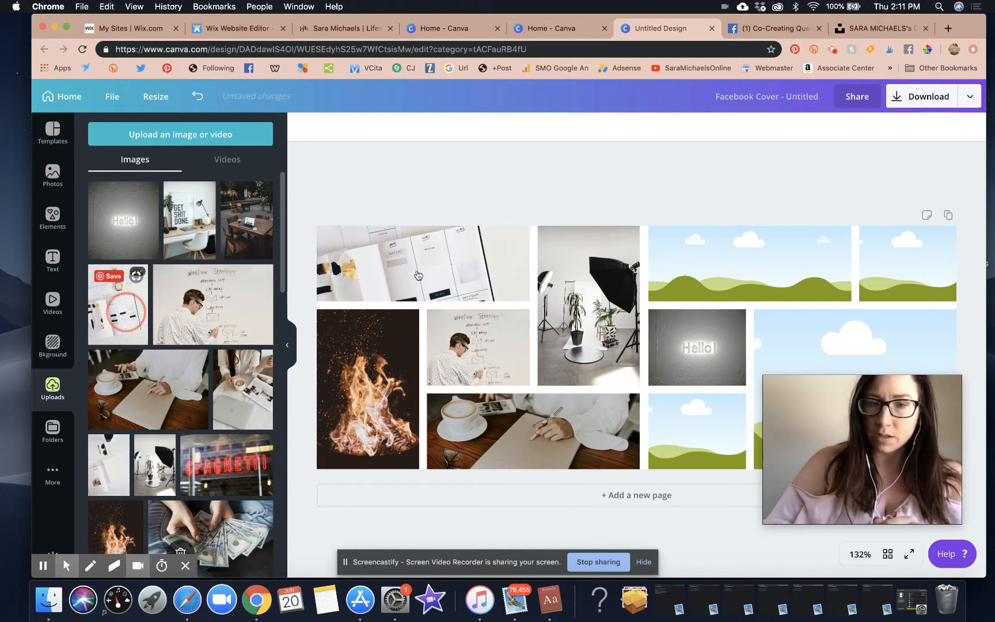
pyautogui.click(120, 302)
pyautogui.moveTo(119, 302); pyautogui.dragTo(804, 356)
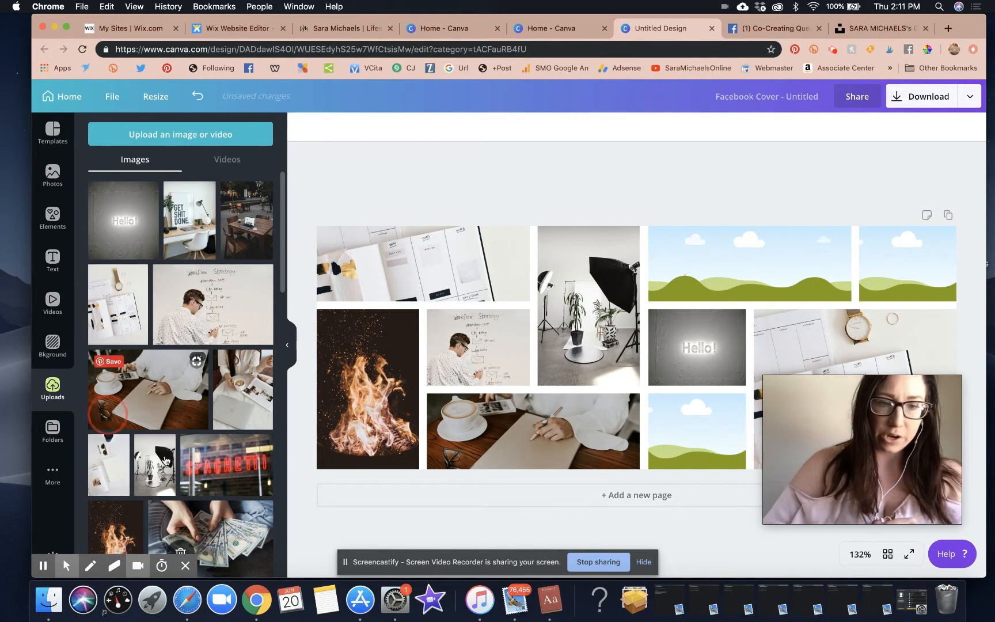
# Place the keyboard desk photo in the right grid's bottom-left cell and replace the fire photo with the "Get Shit Done" desk photo
pyautogui.scroll(-3, 181, 470)
pyautogui.moveTo(227, 493); pyautogui.dragTo(686, 413)
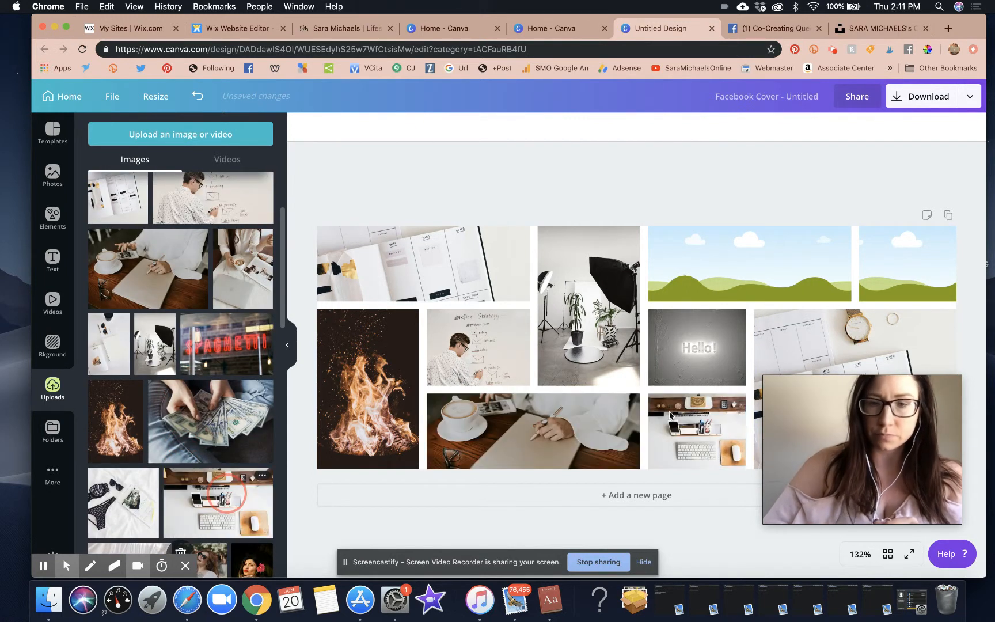
pyautogui.scroll(3, 231, 288)
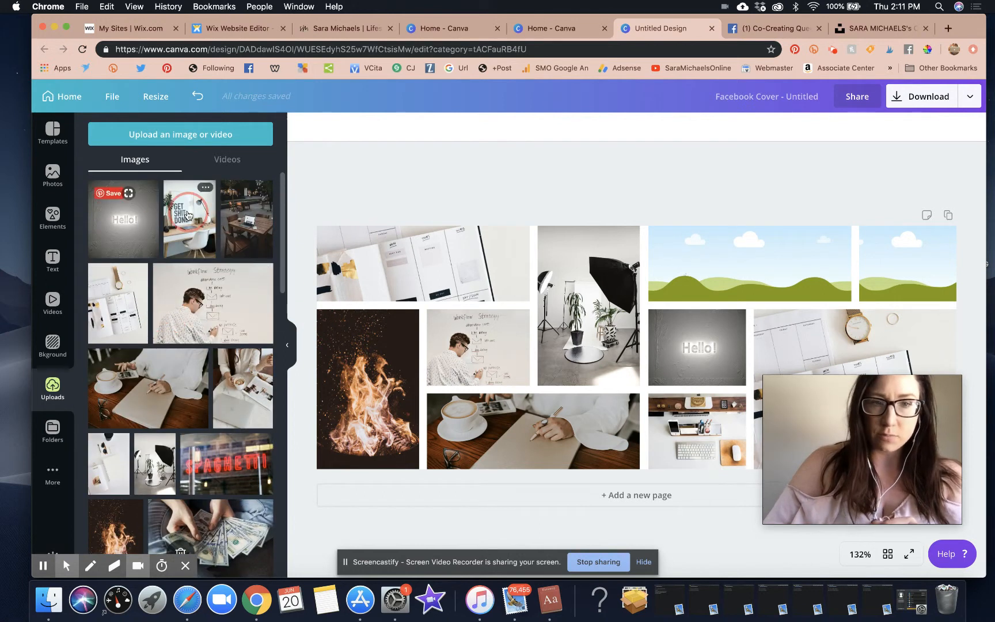
pyautogui.moveTo(187, 215); pyautogui.dragTo(387, 336)
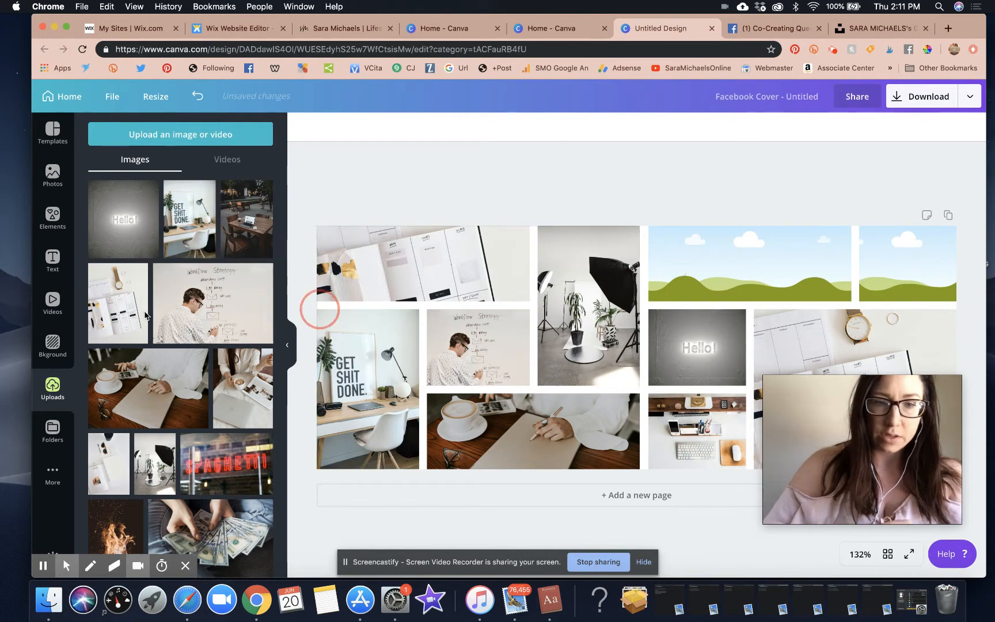
# Replace the right grid's large lower photo with the fire photo and its middle-left Hello! photo with the uploaded money photo
pyautogui.scroll(-3, 104, 453)
pyautogui.moveTo(104, 453); pyautogui.dragTo(762, 366)
pyautogui.click(684, 181)
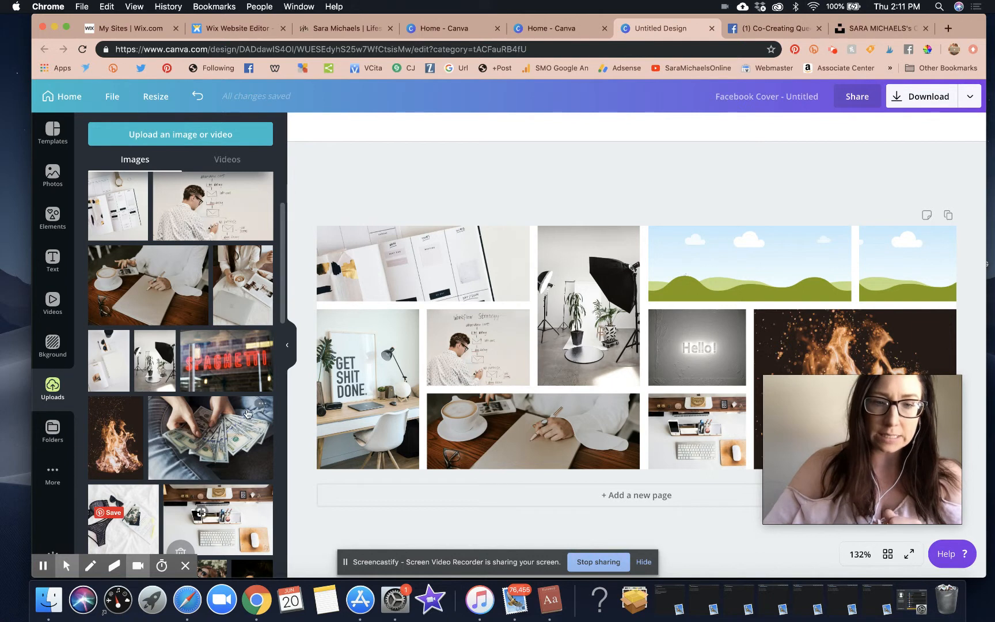
pyautogui.moveTo(224, 429); pyautogui.dragTo(666, 353)
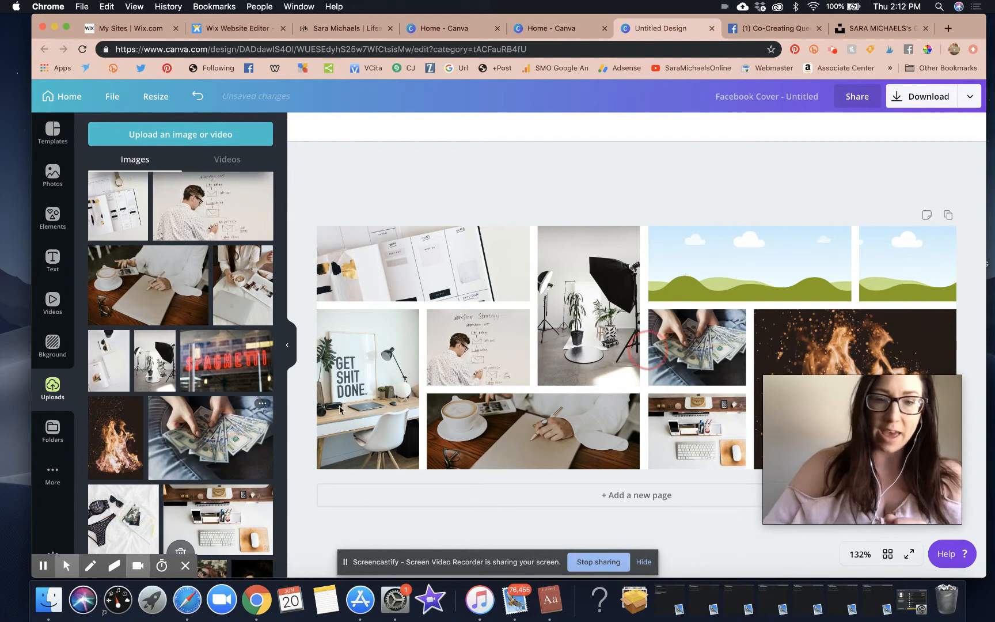
# Place the Hello! neon photo in the left grid's wide top cell and the dark laptop-on-table photo in the right grid's top-right cell
pyautogui.scroll(-5, 172, 403)
pyautogui.scroll(8, 167, 429)
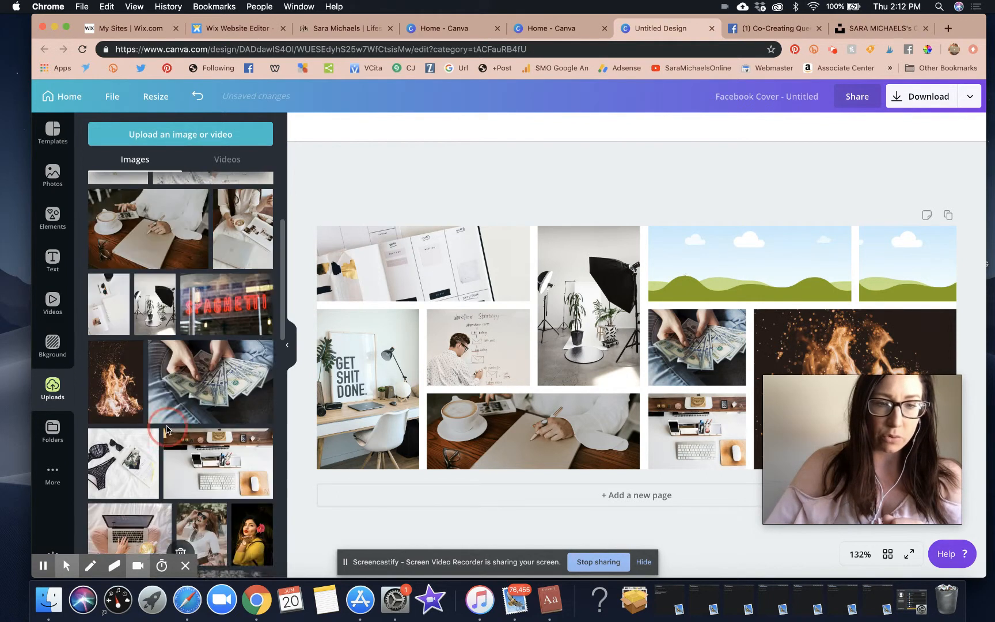
pyautogui.moveTo(115, 187); pyautogui.dragTo(436, 249)
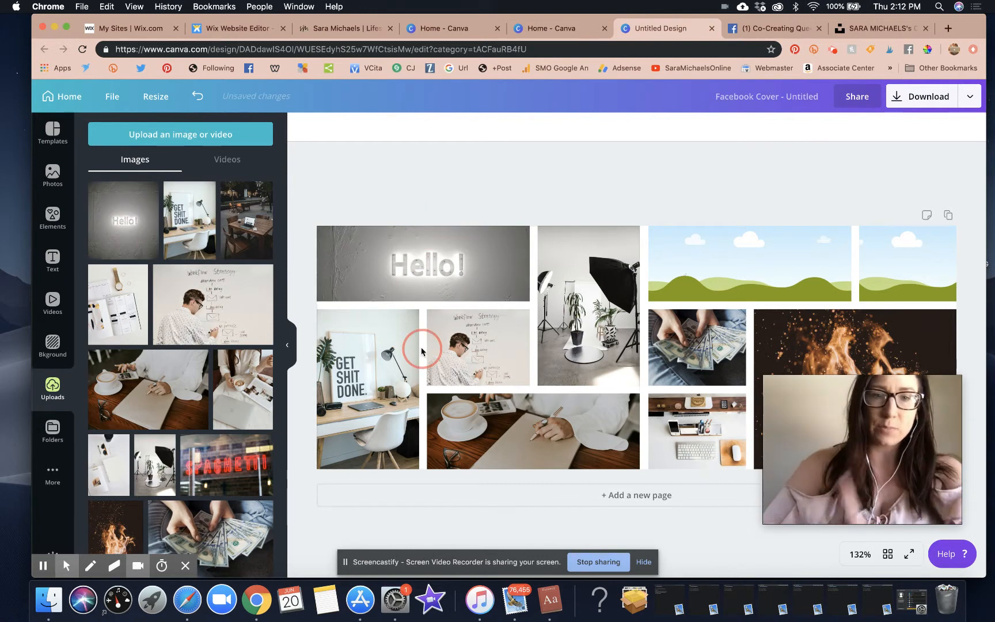
pyautogui.moveTo(254, 217); pyautogui.dragTo(468, 238)
pyautogui.moveTo(520, 290); pyautogui.dragTo(703, 299)
pyautogui.moveTo(782, 291); pyautogui.dragTo(885, 278)
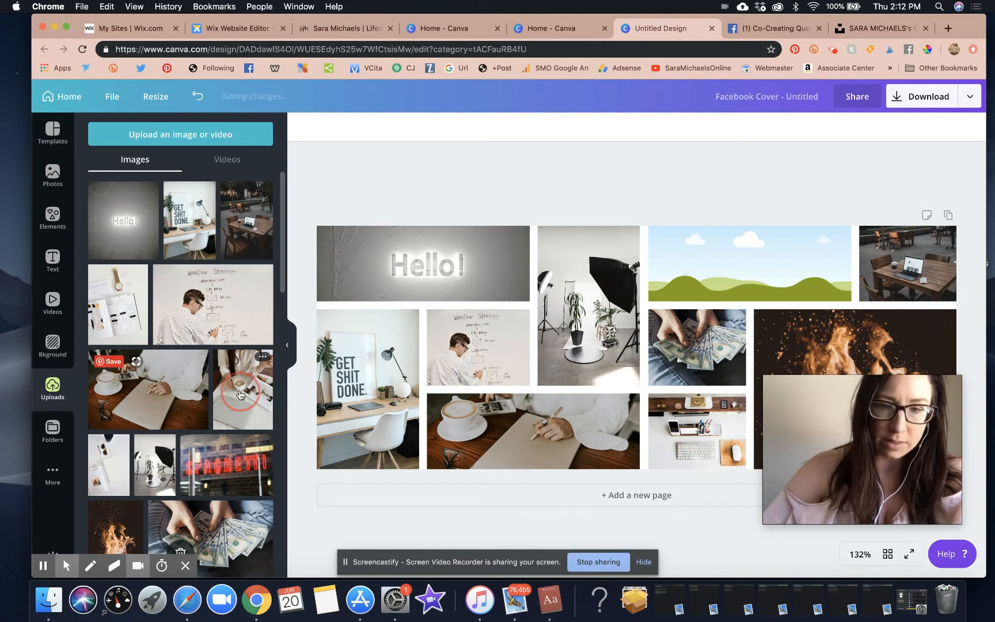
# Place the uploaded red neon spaghetti sign photo in the right grid's wide top cell
pyautogui.scroll(-2, 240, 395)
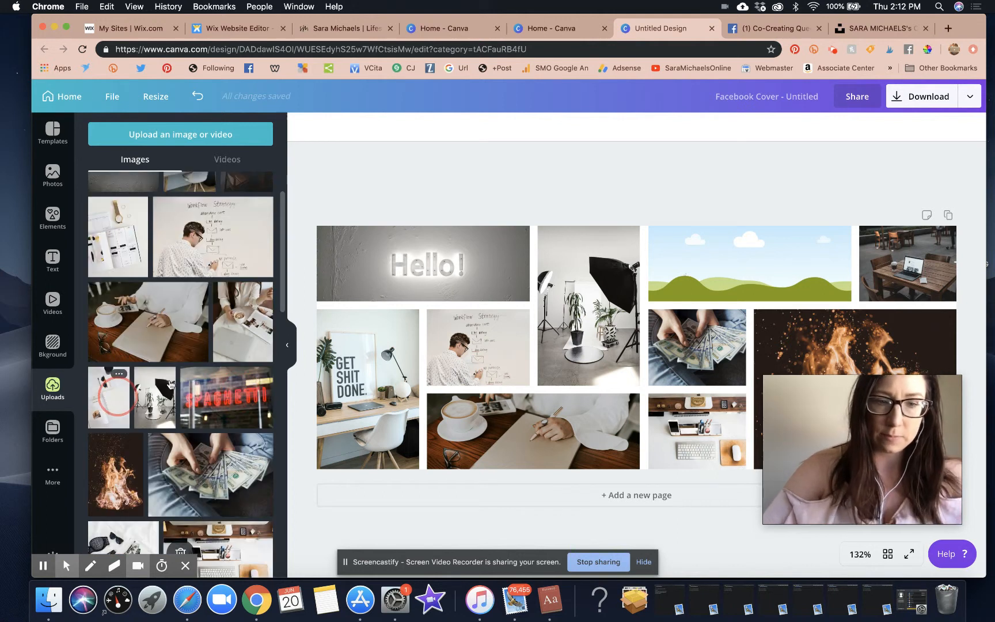
pyautogui.moveTo(117, 398)
pyautogui.mouseDown()
pyautogui.moveTo(478, 346)
pyautogui.moveTo(743, 248)
pyautogui.moveTo(386, 420)
pyautogui.moveTo(99, 392)
pyautogui.moveTo(109, 396)
pyautogui.mouseUp()
pyautogui.moveTo(203, 410); pyautogui.dragTo(713, 258)
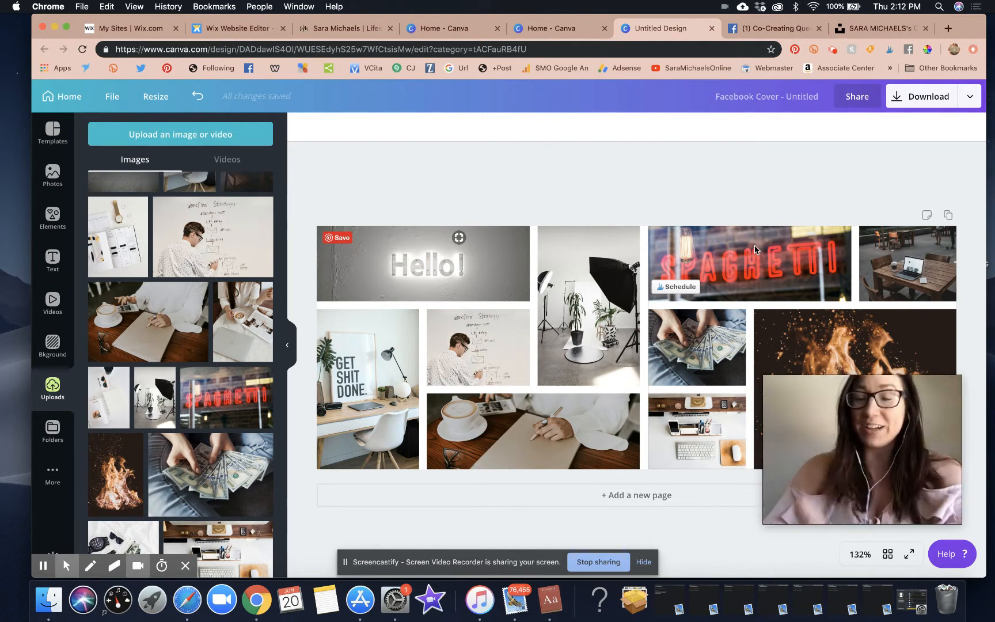
# Fill the right grid's wide top cell with the black-and-white photo of the laughing woman in sunglasses
pyautogui.moveTo(848, 432); pyautogui.dragTo(863, 468)
pyautogui.scroll(-5, 189, 473)
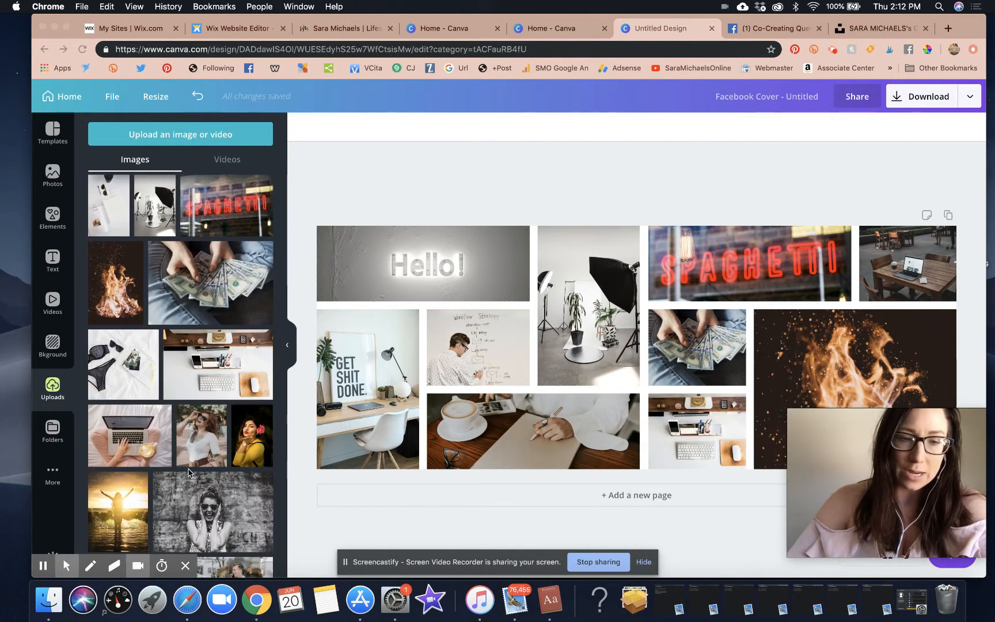
pyautogui.scroll(-1, 190, 472)
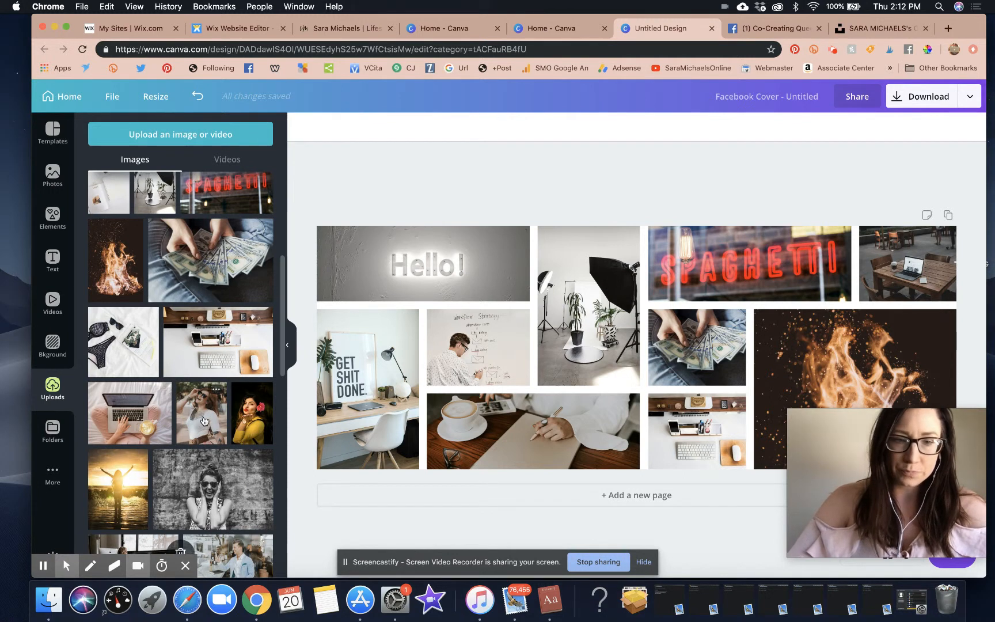
pyautogui.moveTo(202, 423); pyautogui.dragTo(173, 412)
pyautogui.moveTo(203, 473); pyautogui.dragTo(714, 259)
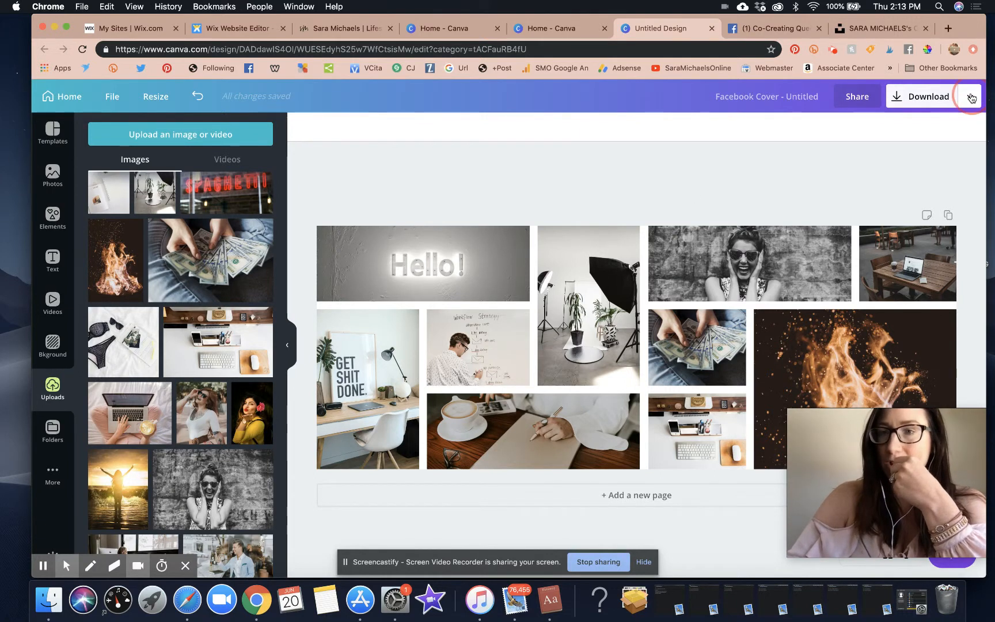
# Download the finished collage as a PNG and save it as COVER PHOTO in the 90 DAY ACCELERATOR folder
pyautogui.click(970, 97)
pyautogui.click(872, 160)
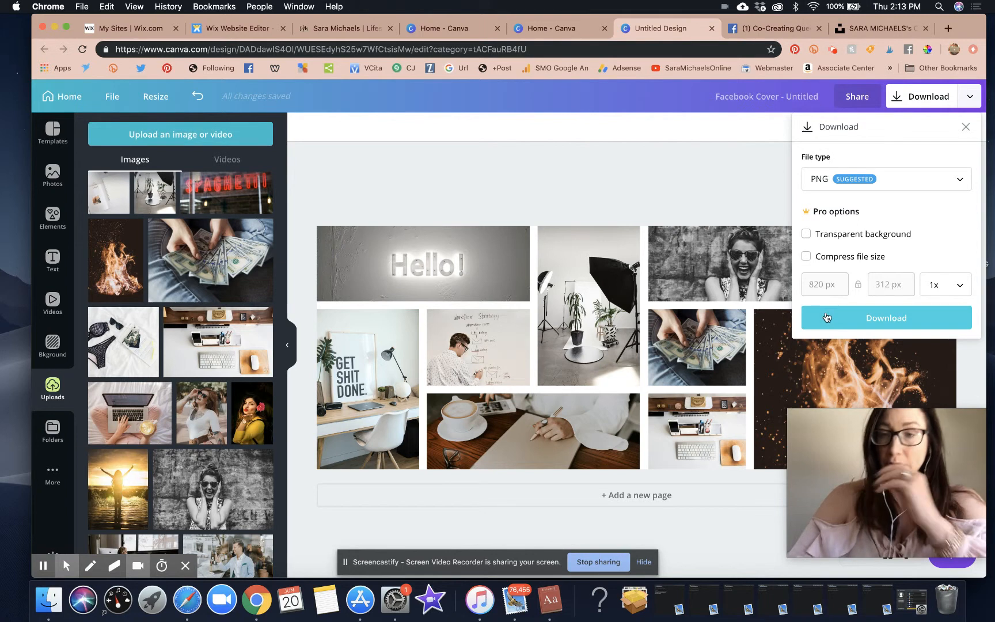
pyautogui.click(827, 317)
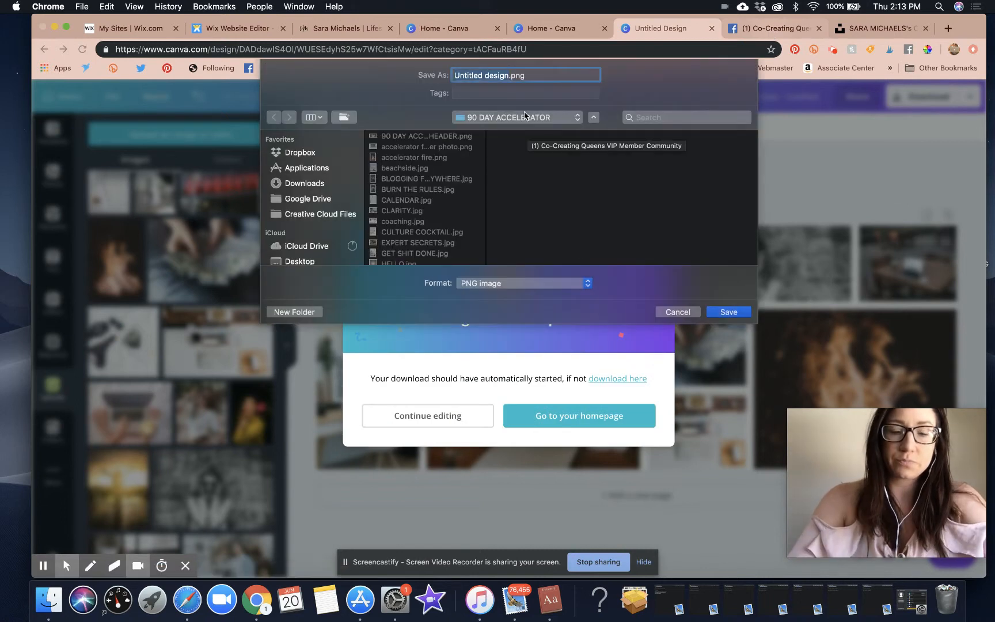
pyautogui.write('HEADER PHOTO')
pyautogui.press('Return')
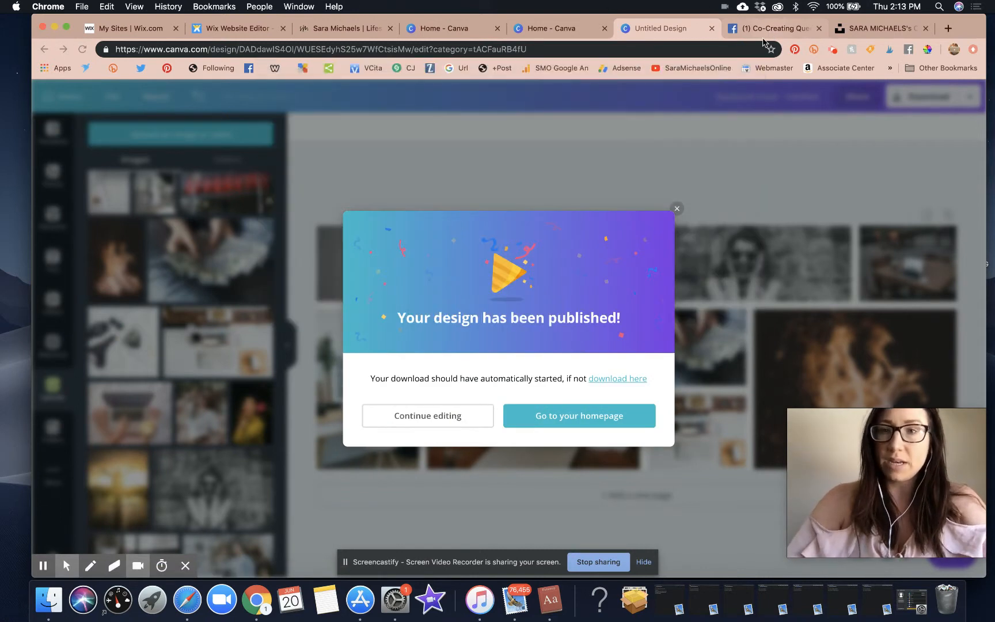
# Switch to Facebook, search for 90 and open the IGNITE - 90 Day Accelerator Program group
pyautogui.click(758, 29)
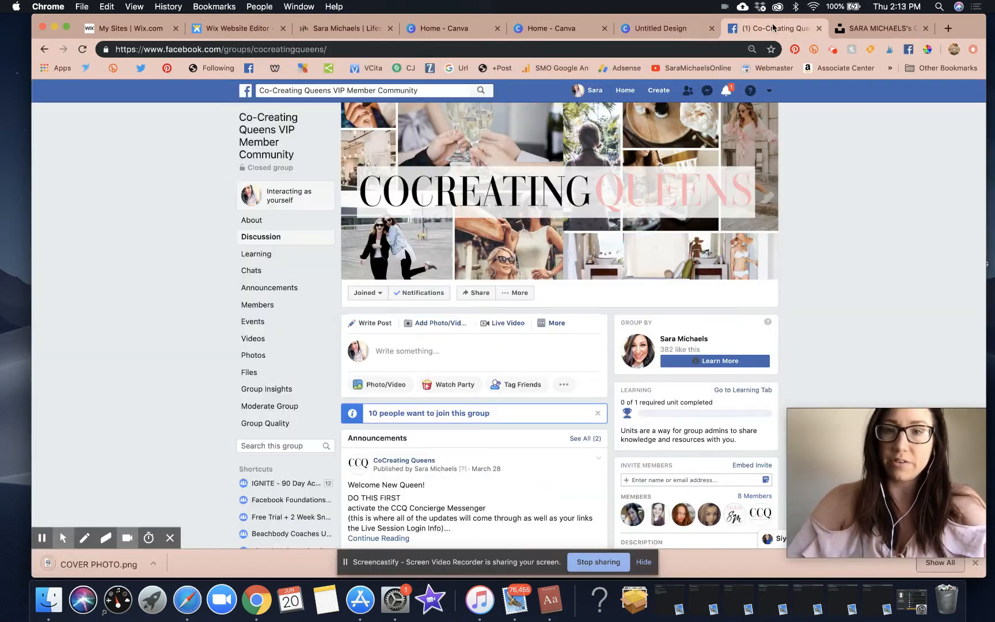
pyautogui.click(405, 87)
pyautogui.write('90')
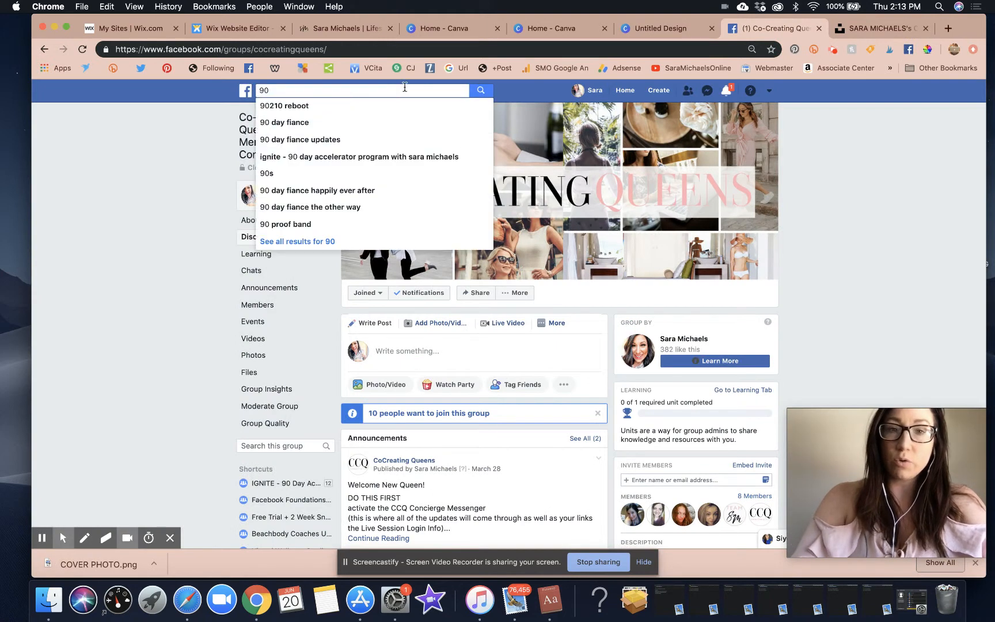
pyautogui.click(385, 157)
pyautogui.click(421, 146)
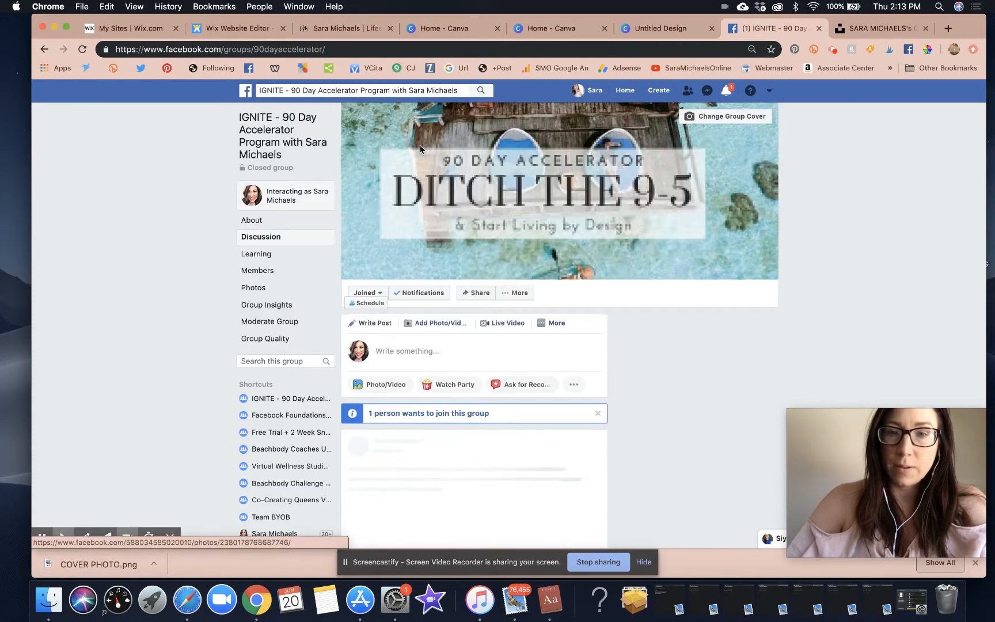
# Upload COVER PHOTO.png as the group's new cover photo
pyautogui.click(742, 117)
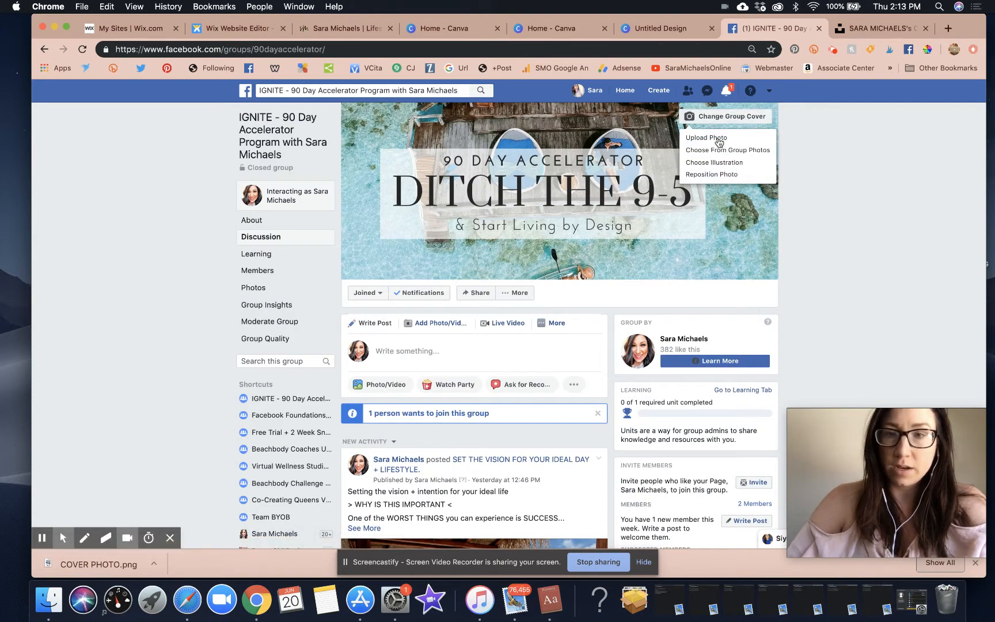
pyautogui.click(719, 139)
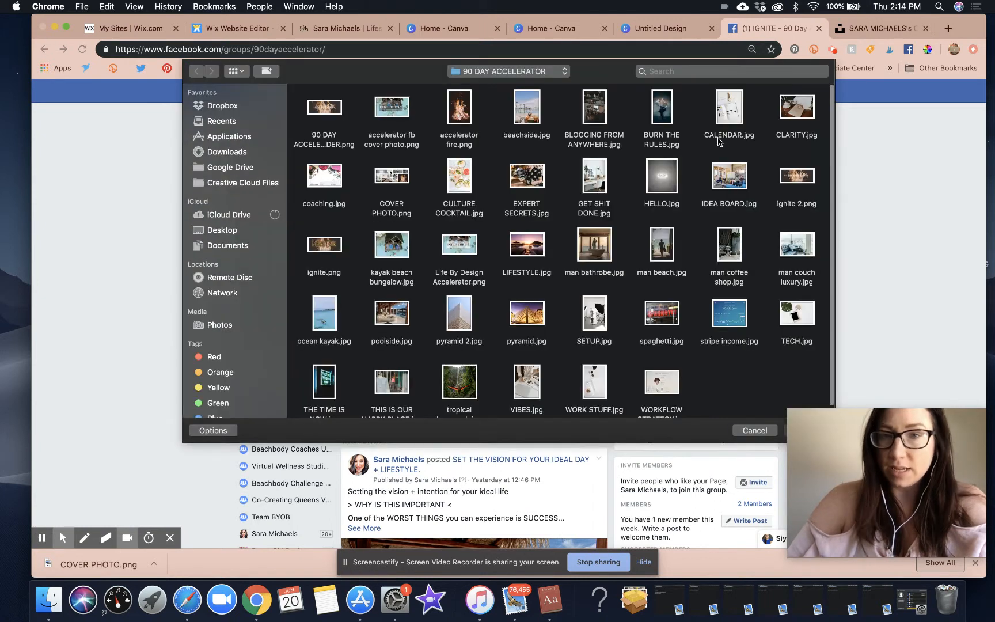
pyautogui.doubleClick(391, 176)
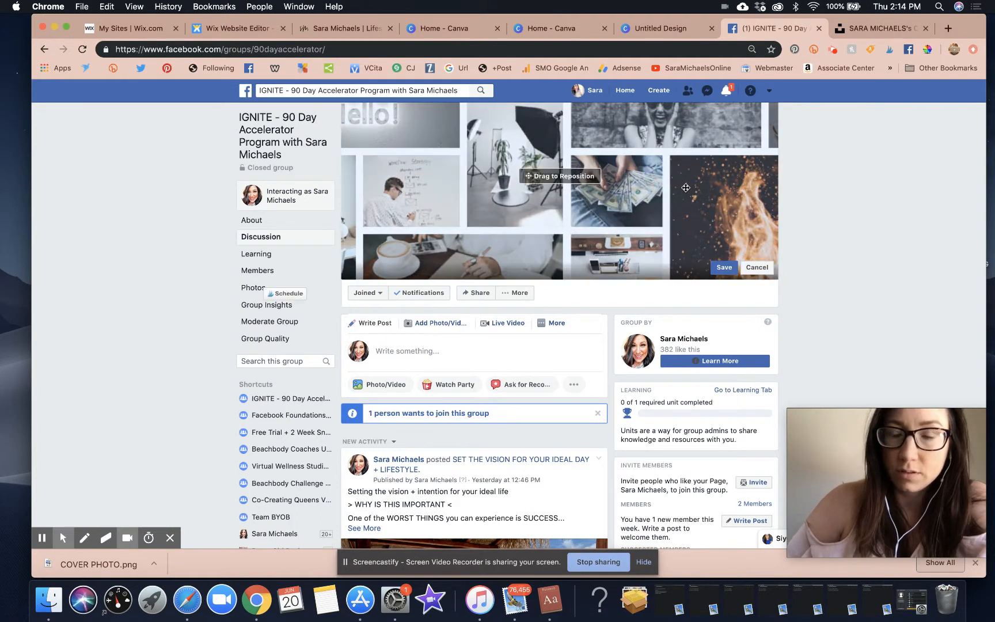
# Shift the cover photo toward the right within its frame, save it and reload the group page
pyautogui.click(532, 152)
pyautogui.moveTo(532, 152); pyautogui.dragTo(555, 192)
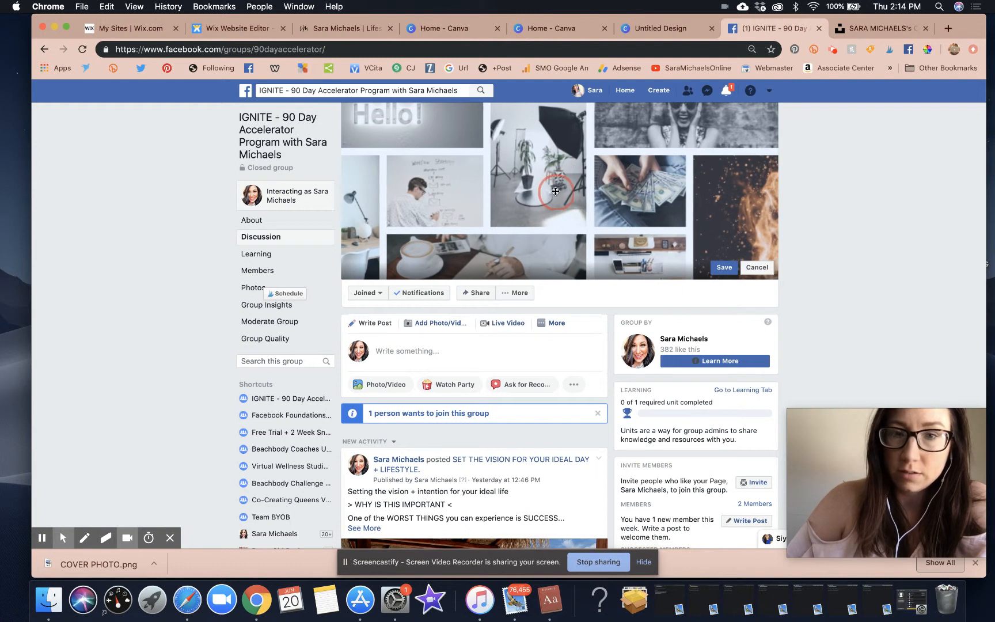
pyautogui.click(723, 267)
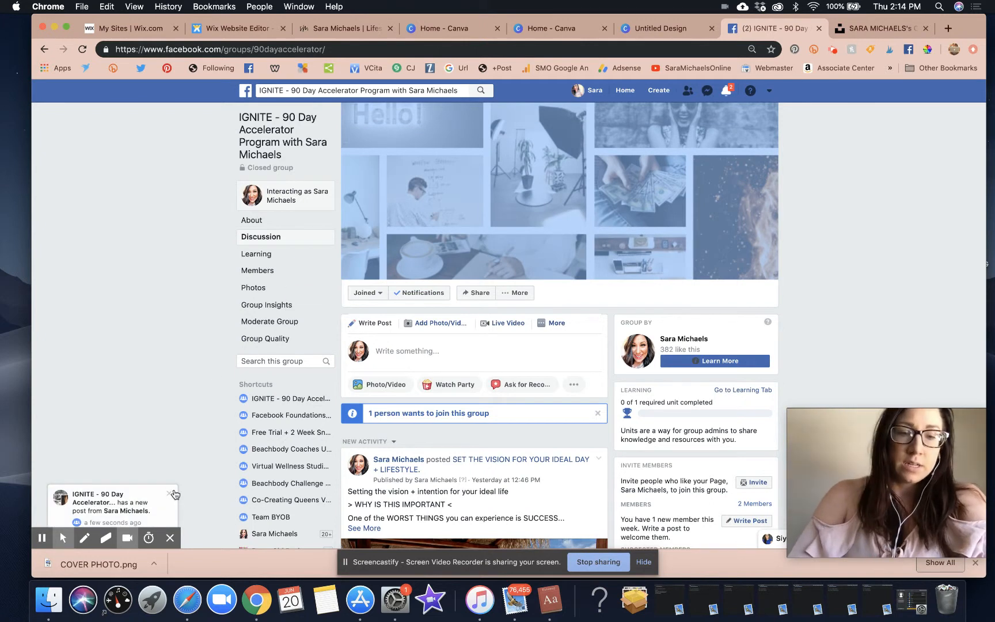
pyautogui.click(170, 493)
pyautogui.click(799, 171)
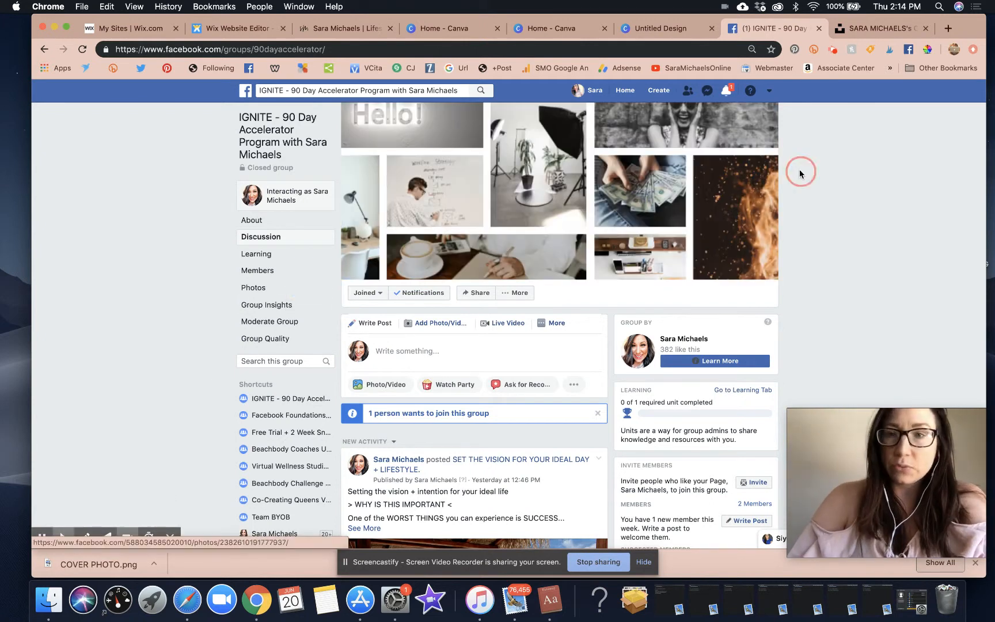
pyautogui.click(87, 50)
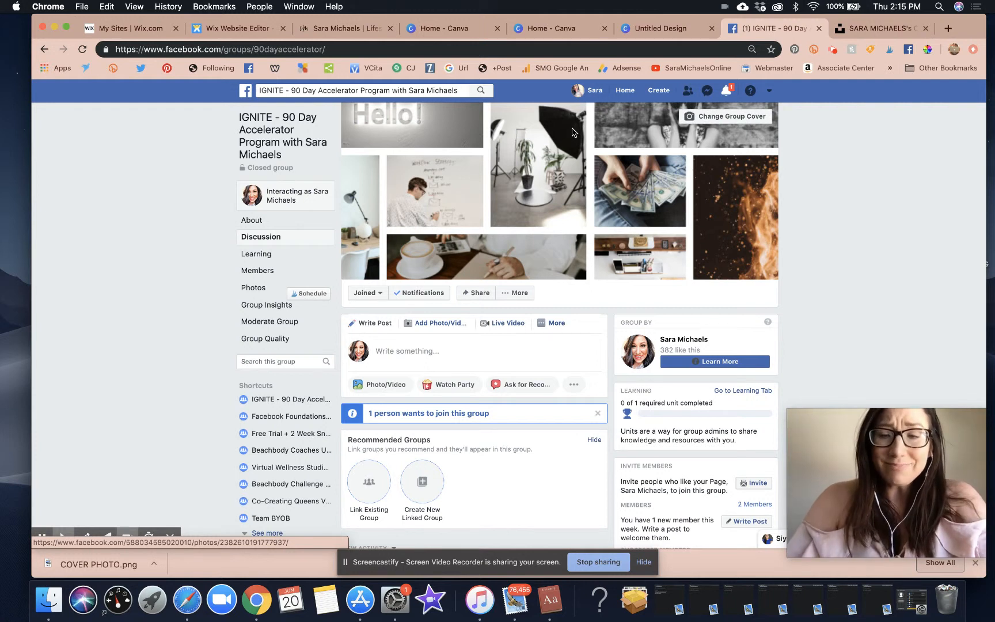
# Return to the collage design in Canva and rename it ACCELERATOR COVER PHOTO GRID
pyautogui.click(650, 30)
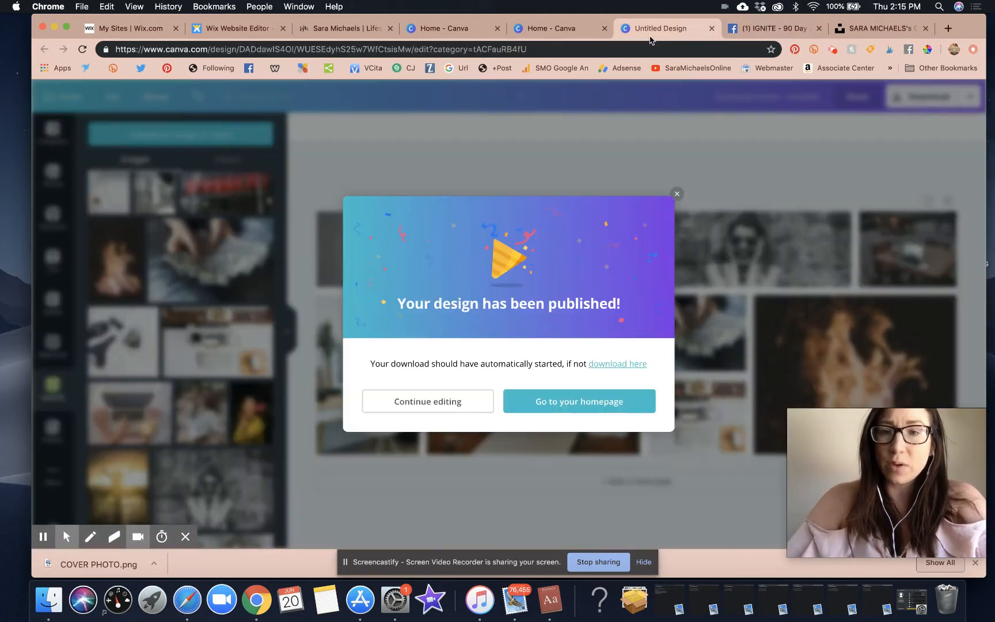
pyautogui.click(675, 195)
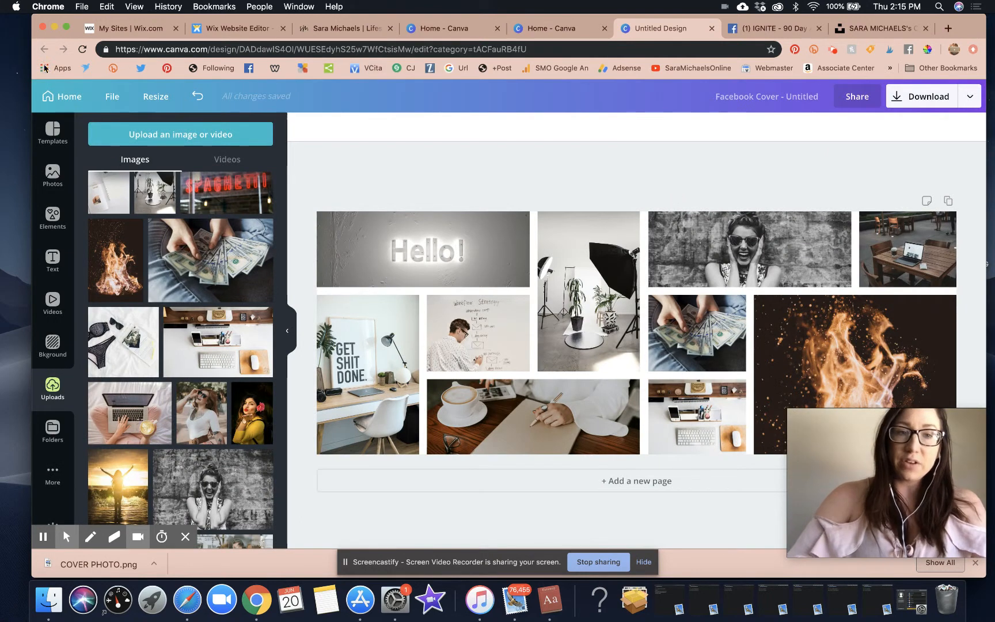
pyautogui.click(792, 98)
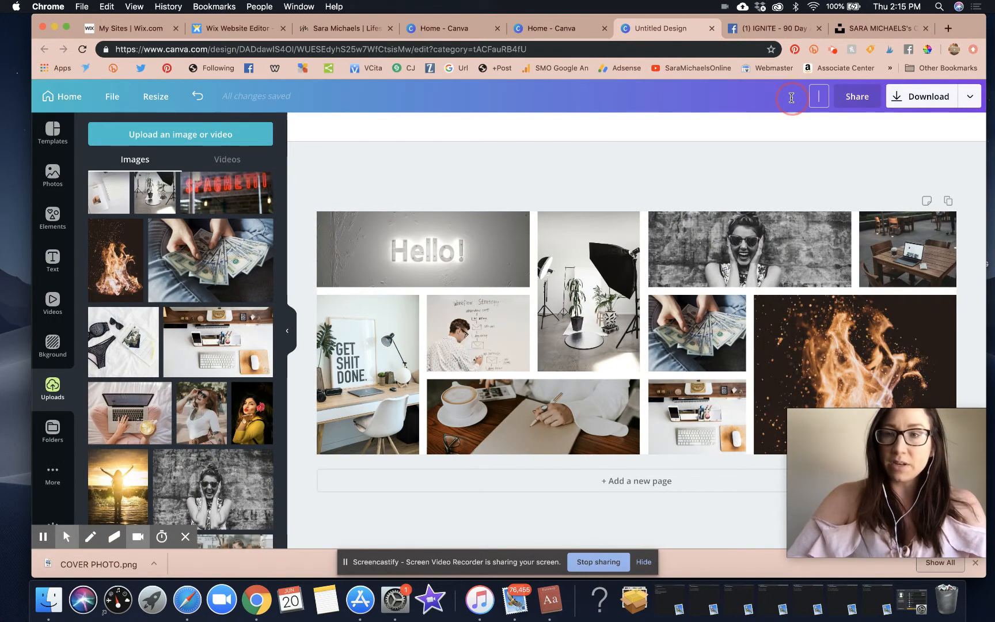
pyautogui.write('ACCELERATOR')
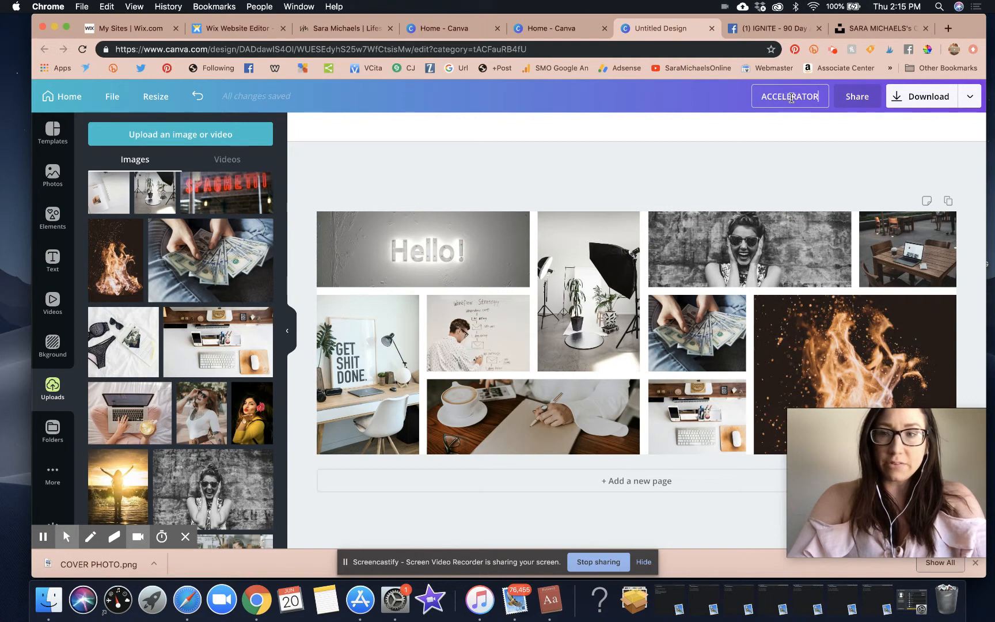
pyautogui.write(' COVERP HOTO')
pyautogui.press('BackSpace')
pyautogui.press('BackSpace')
pyautogui.press('BackSpace')
pyautogui.press('BackSpace')
pyautogui.press('BackSpace')
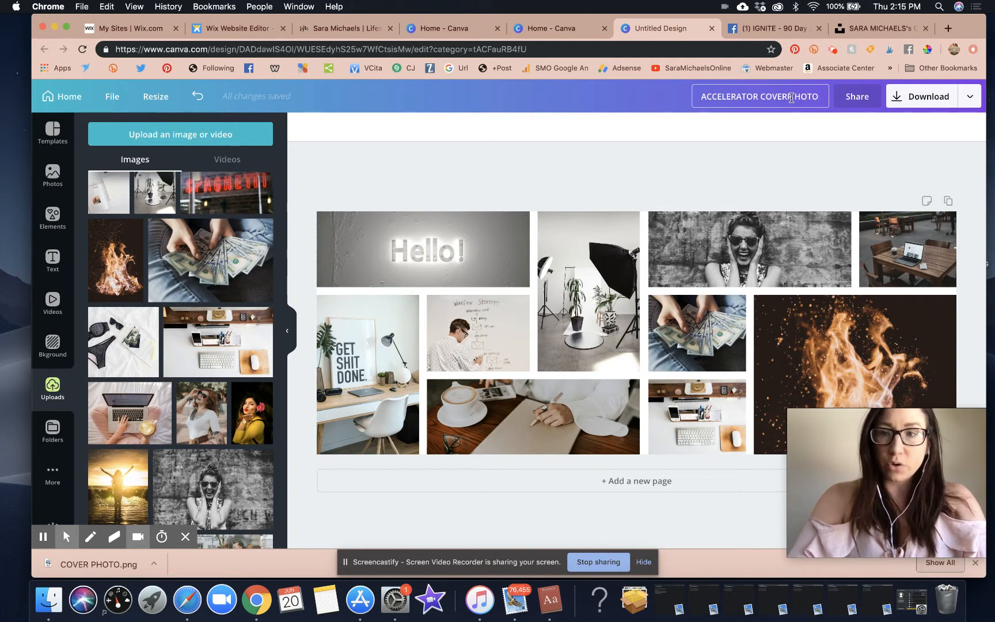
pyautogui.press('BackSpace')
pyautogui.press('BackSpace')
pyautogui.write('PHOTO GRID')
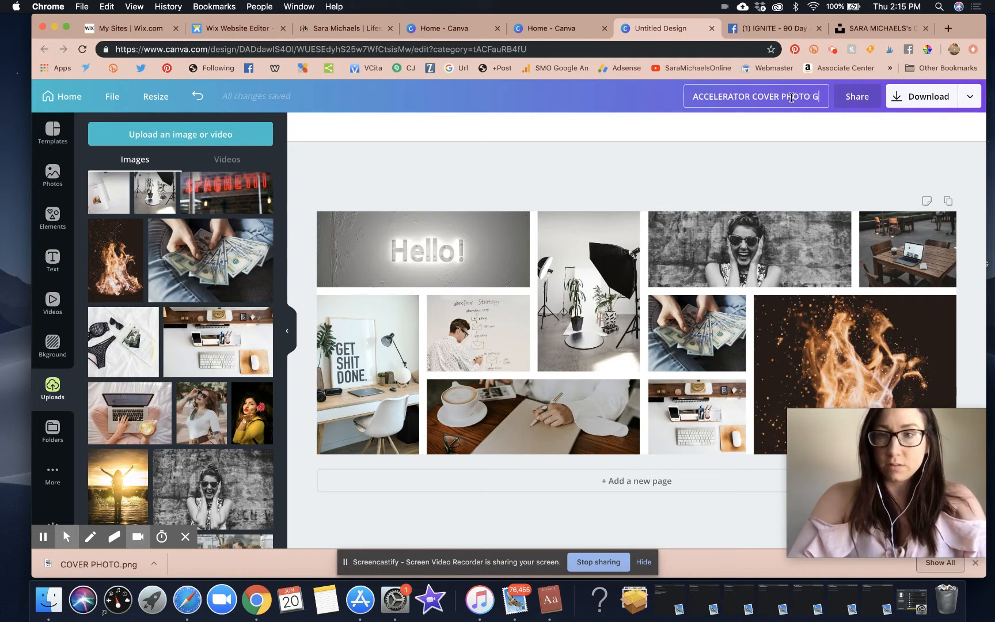
pyautogui.press('Return')
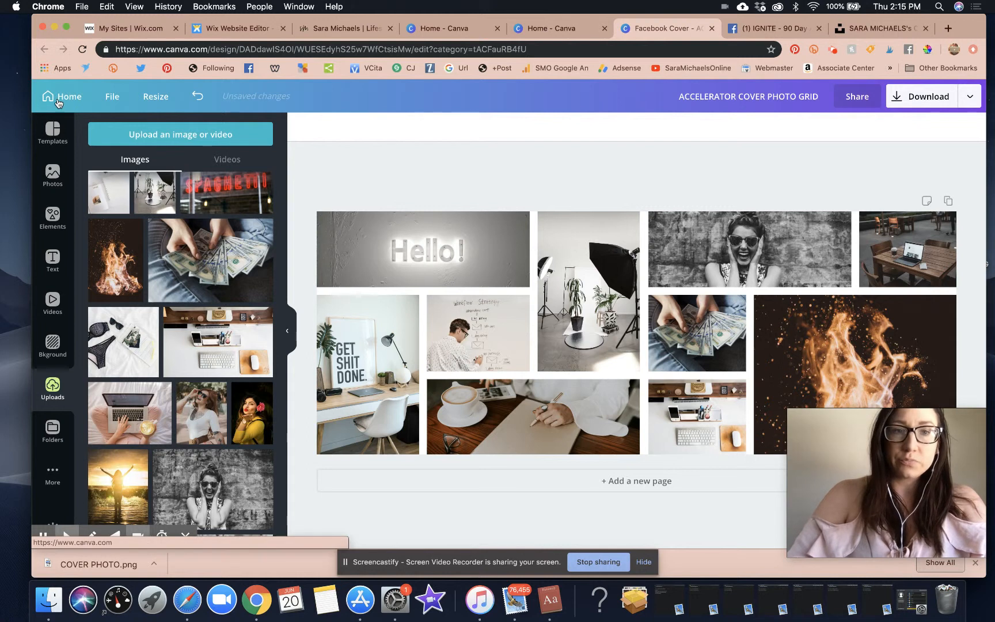
# Go to the Canva home page, open the existing ignite design and select its large "ignite" text
pyautogui.click(58, 98)
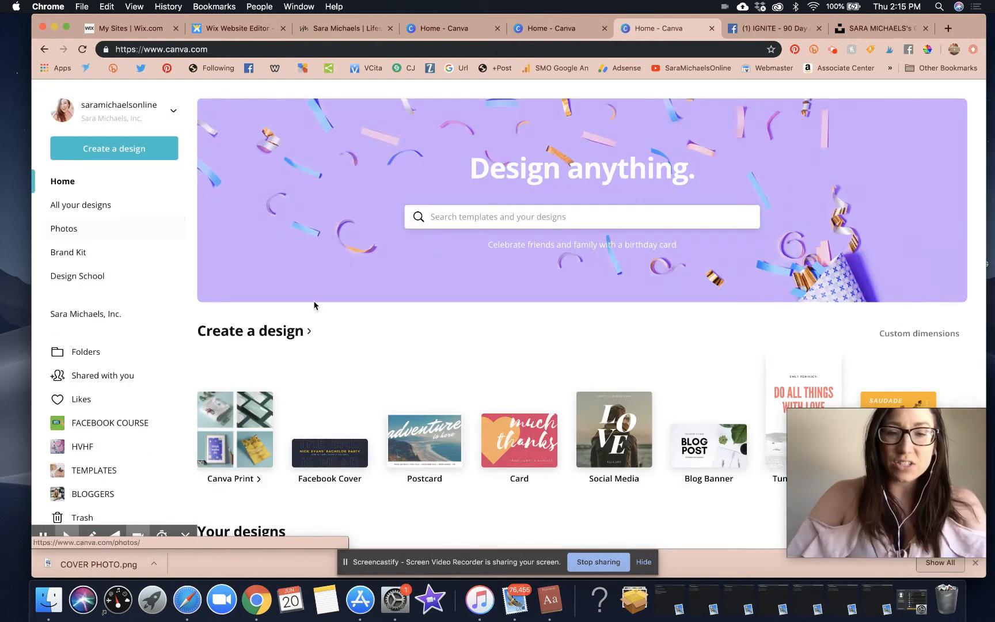
pyautogui.scroll(-2, 314, 306)
pyautogui.scroll(-2, 314, 305)
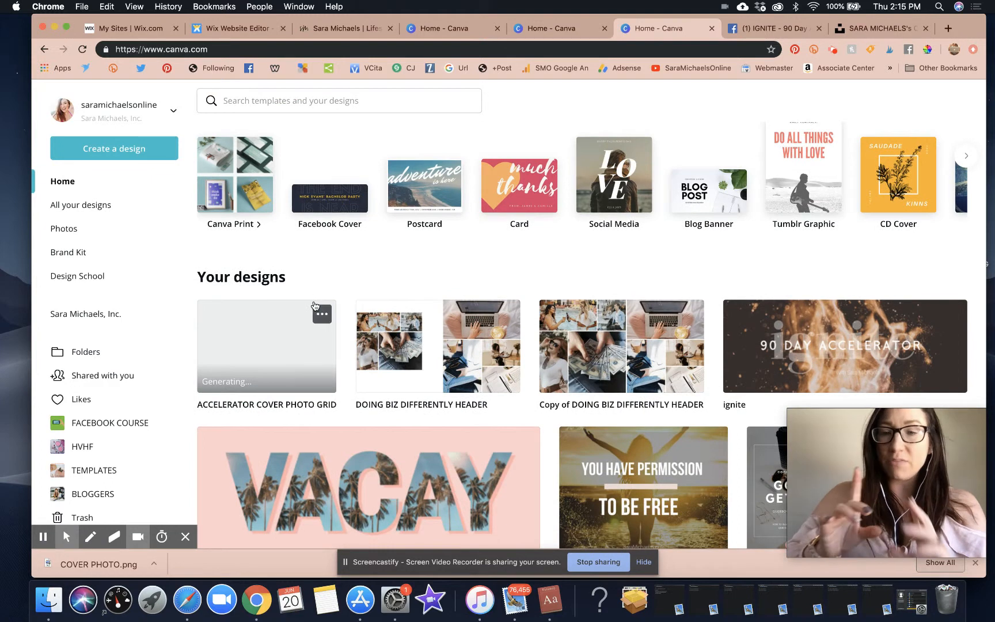
pyautogui.click(322, 314)
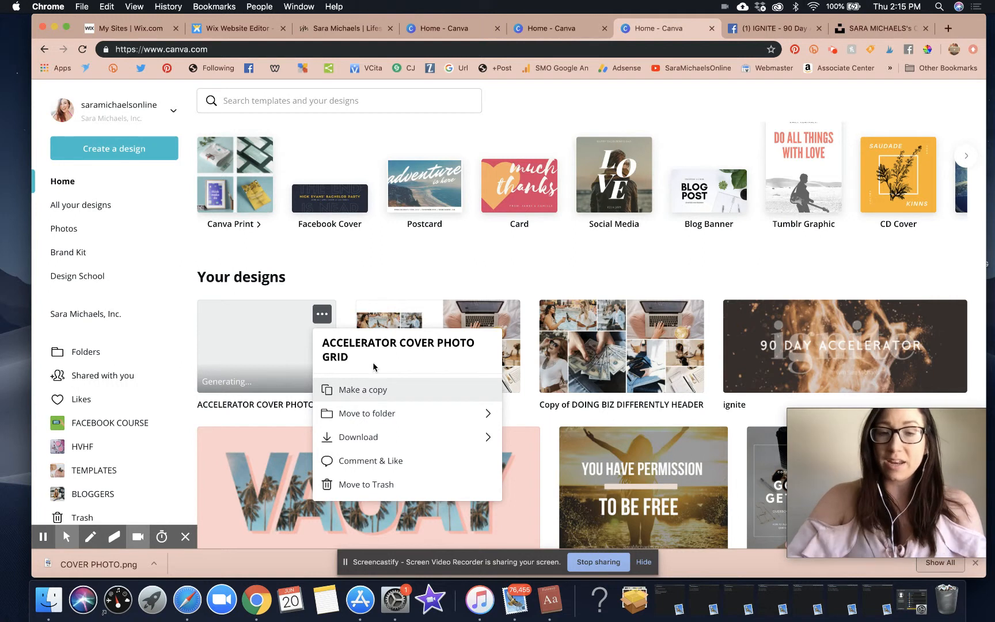
pyautogui.click(810, 369)
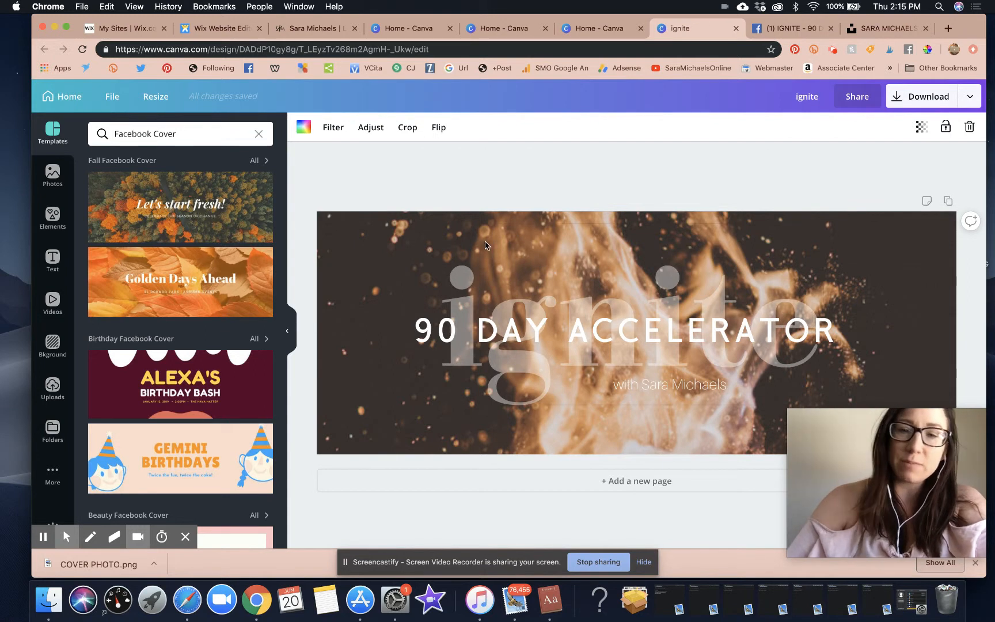
pyautogui.click(456, 266)
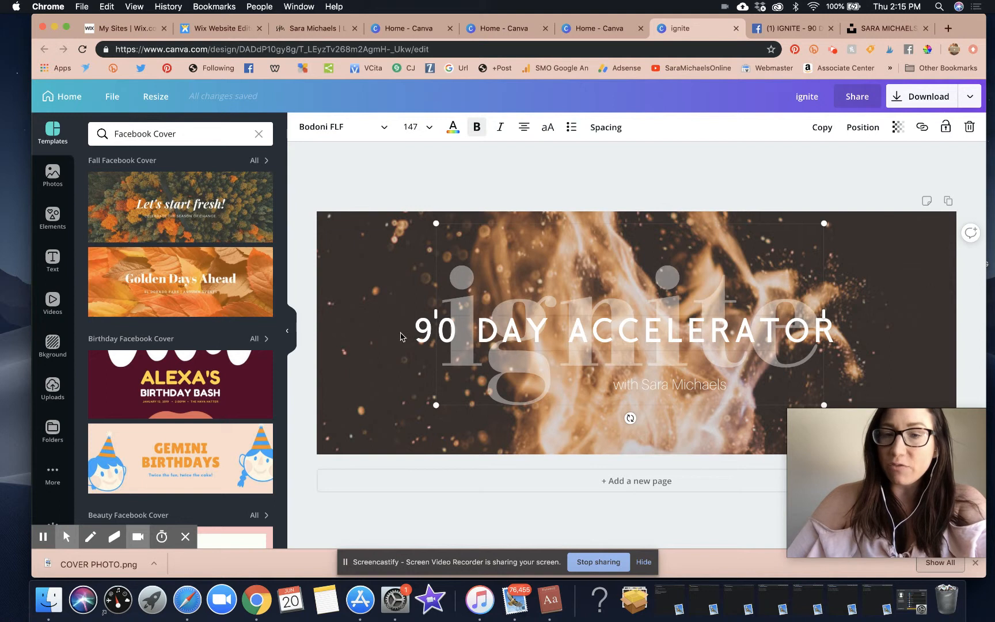
# Set the transparency of the large "ignite" text to 30 and deselect it
pyautogui.click(898, 127)
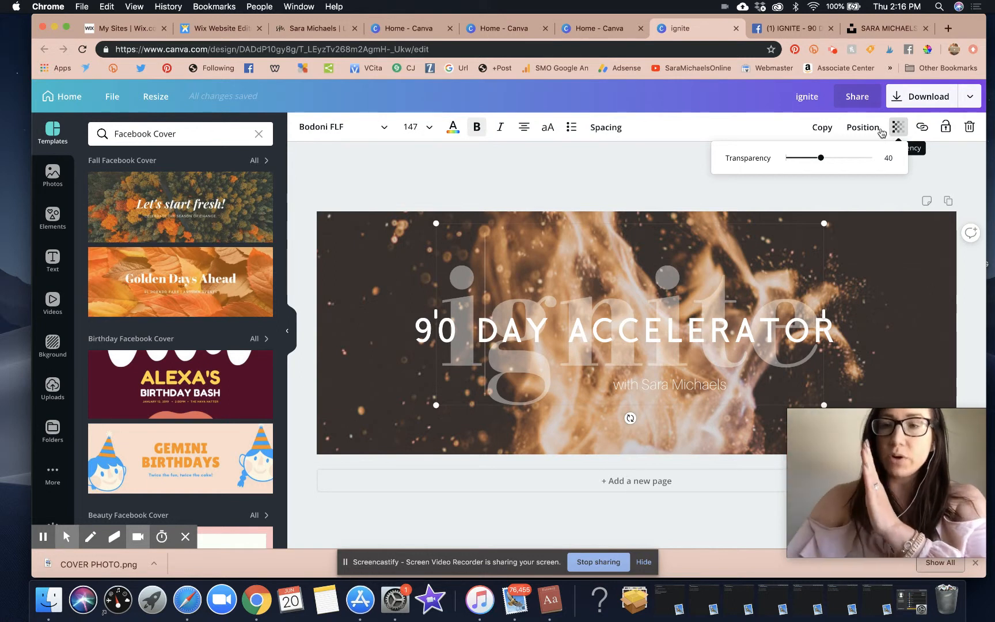
pyautogui.moveTo(820, 158)
pyautogui.mouseDown()
pyautogui.moveTo(785, 164)
pyautogui.moveTo(812, 161)
pyautogui.mouseUp()
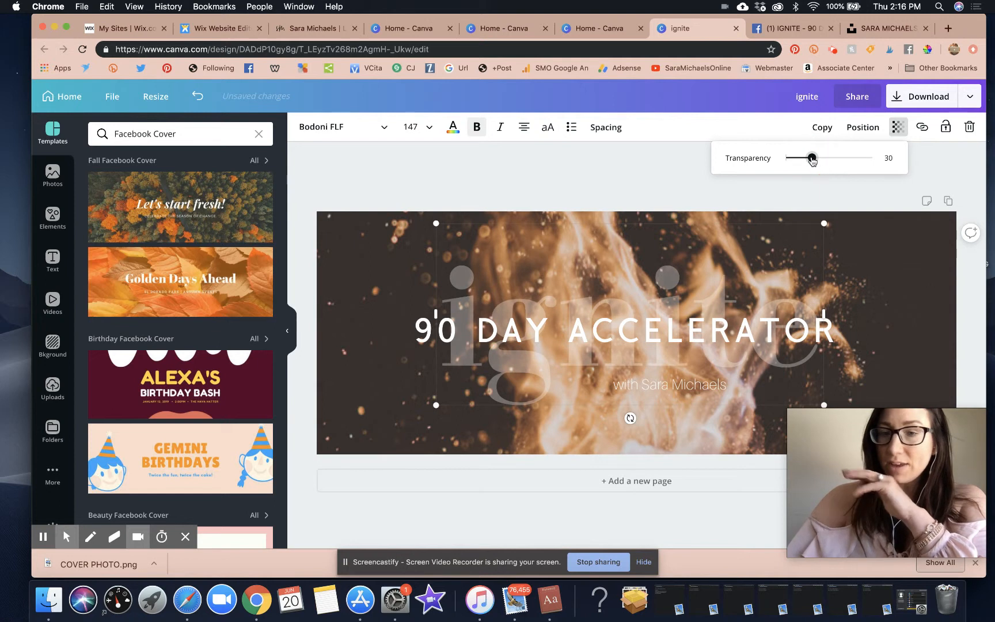
pyautogui.click(874, 194)
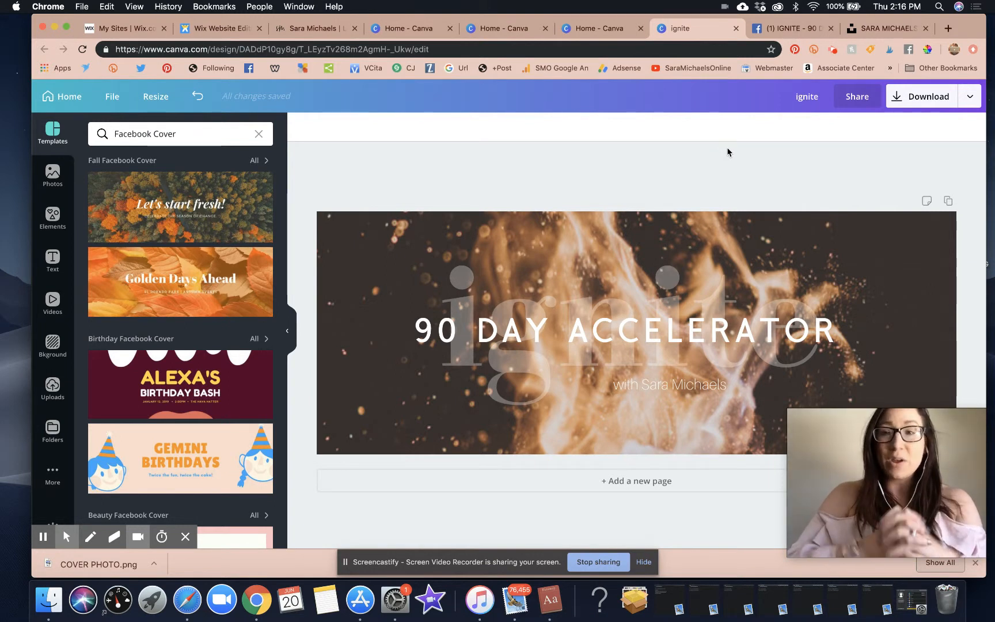
# Switch to the open Wix-built business website and open its Co-Creating Queens membership page
pyautogui.click(311, 28)
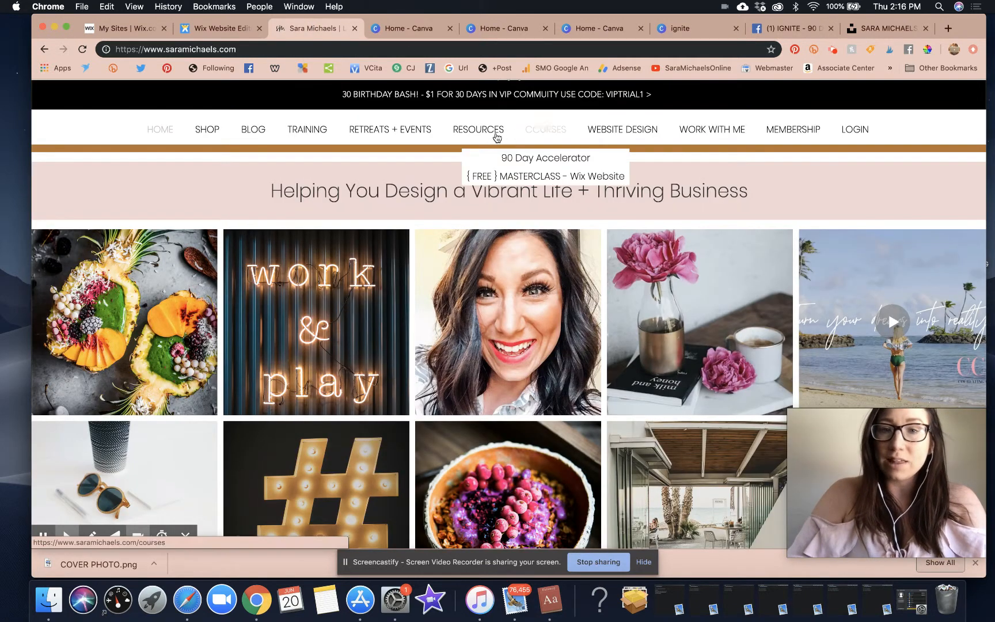
pyautogui.moveTo(493, 136)
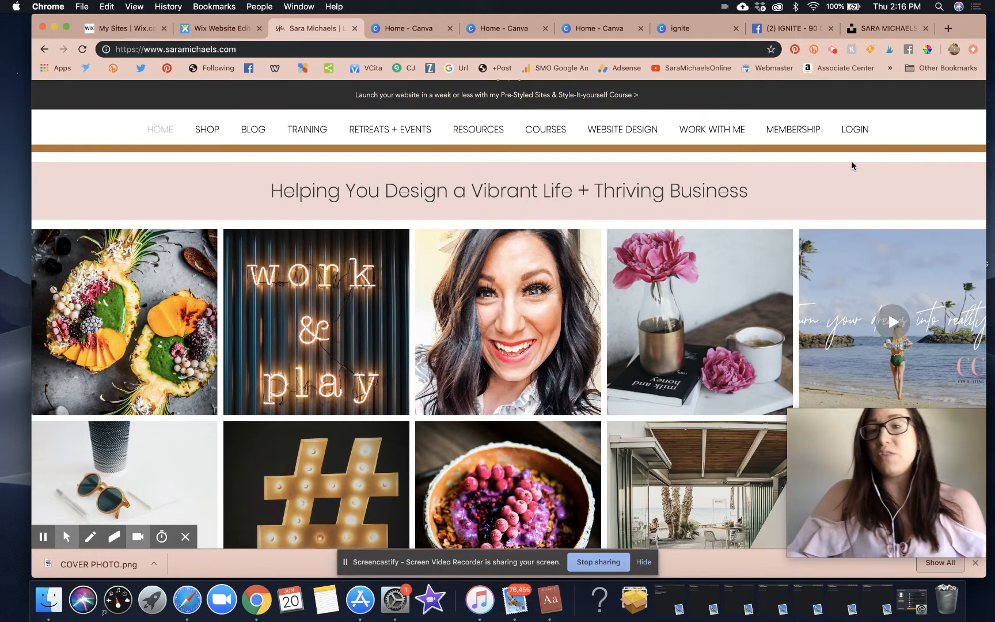
pyautogui.moveTo(793, 136)
pyautogui.click(796, 160)
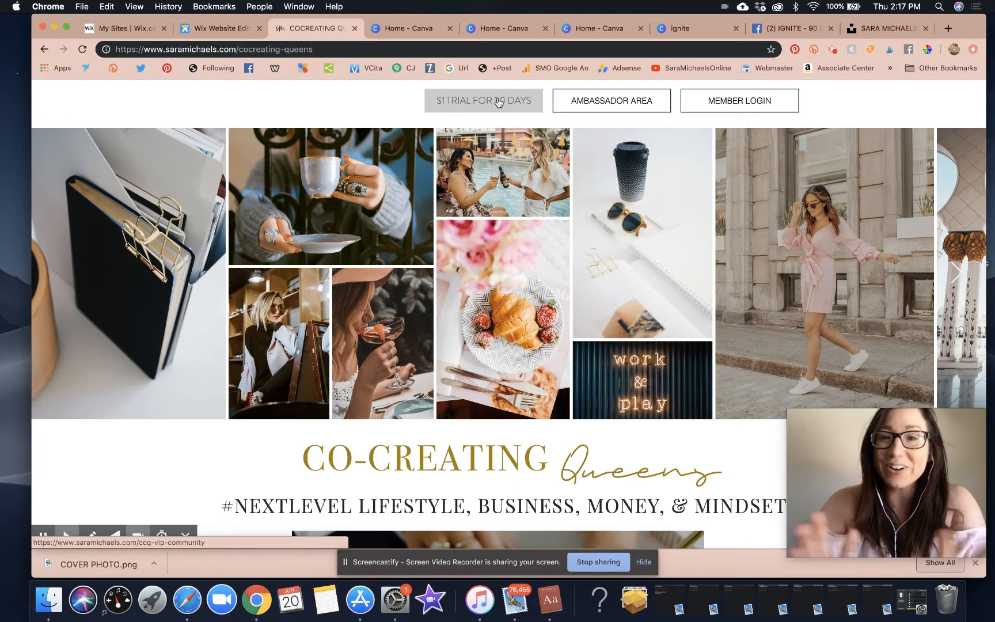
# Go to the web address COCREATINGQUEENS.COM
pyautogui.click(301, 51)
pyautogui.write('COCREATINGQUEEE')
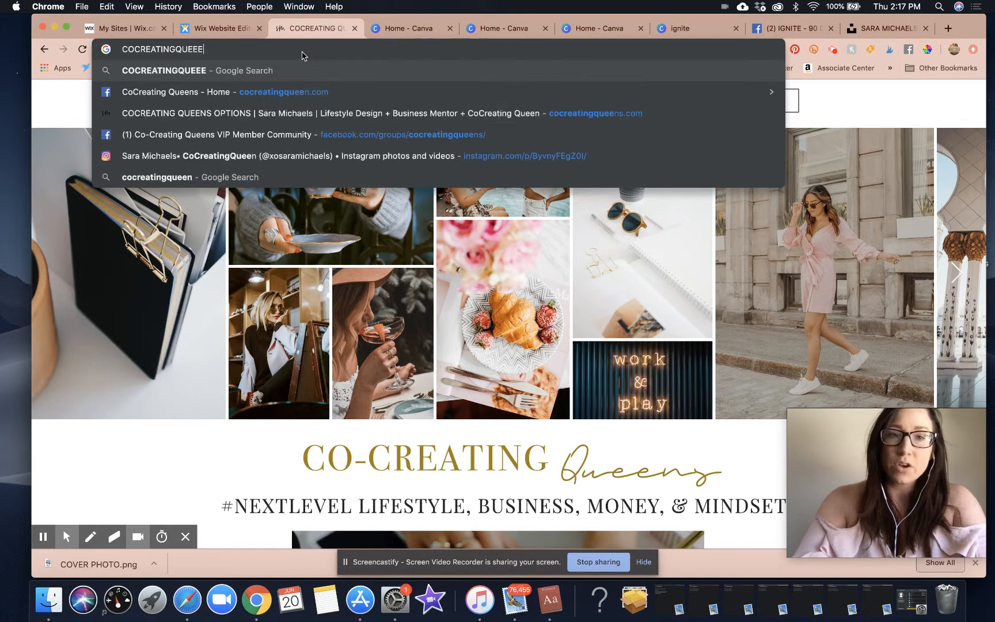
pyautogui.press('BackSpace')
pyautogui.write('NS.COM')
pyautogui.press('Return')
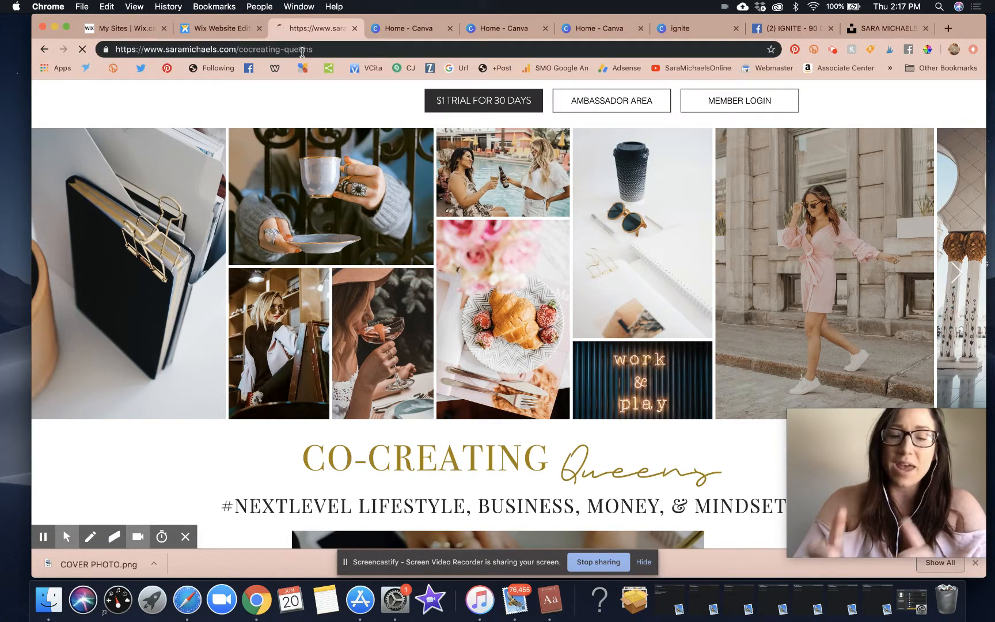